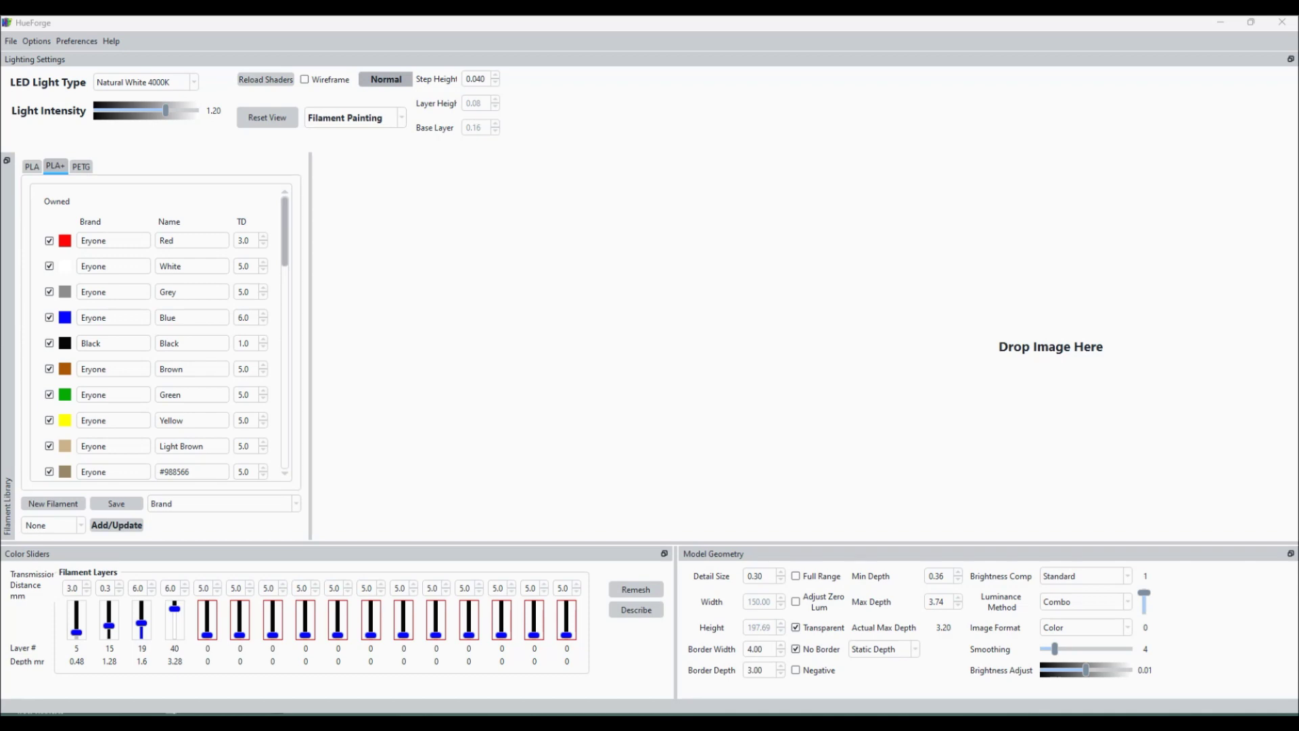
Step: Leave HueForge for the Firefox window with Google results for 'photos free'
key("alt+Tab")
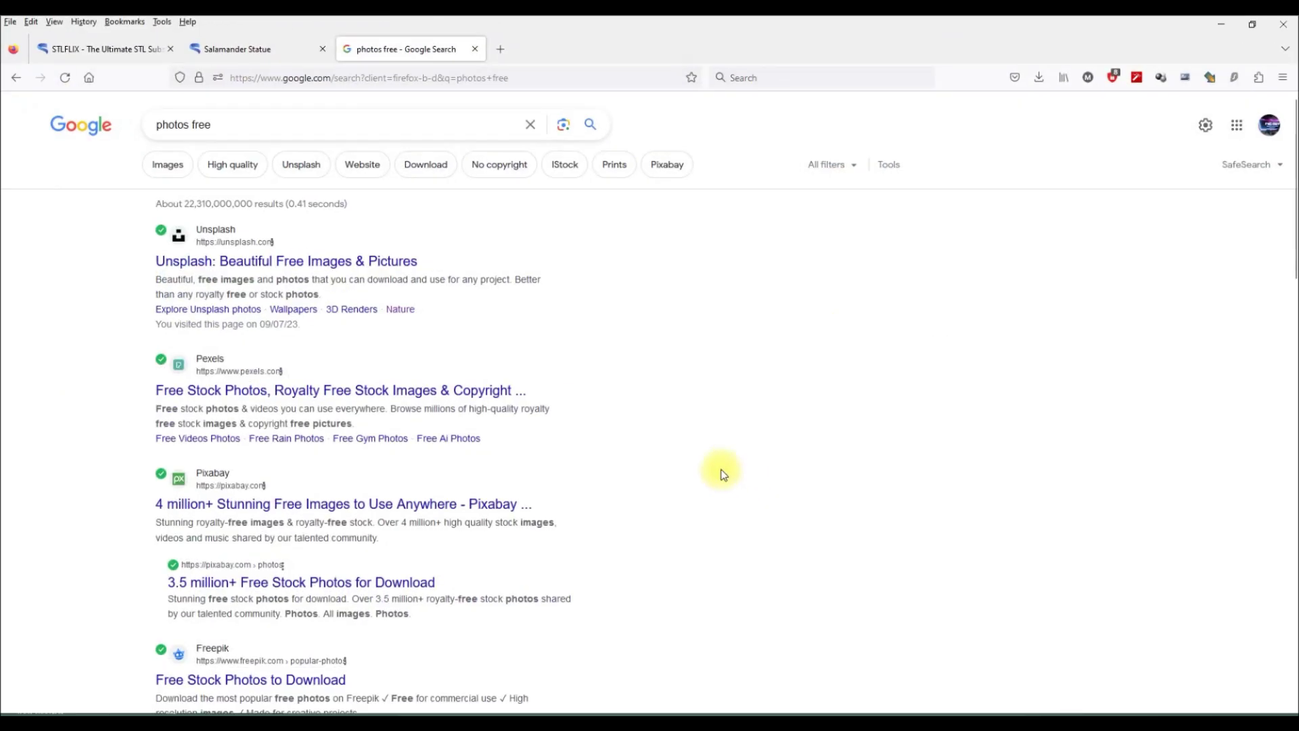
Step: Open Unsplash from the results and browse its Textures & Patterns collection
left_click(315, 261)
scroll(570, 274, "down", 8)
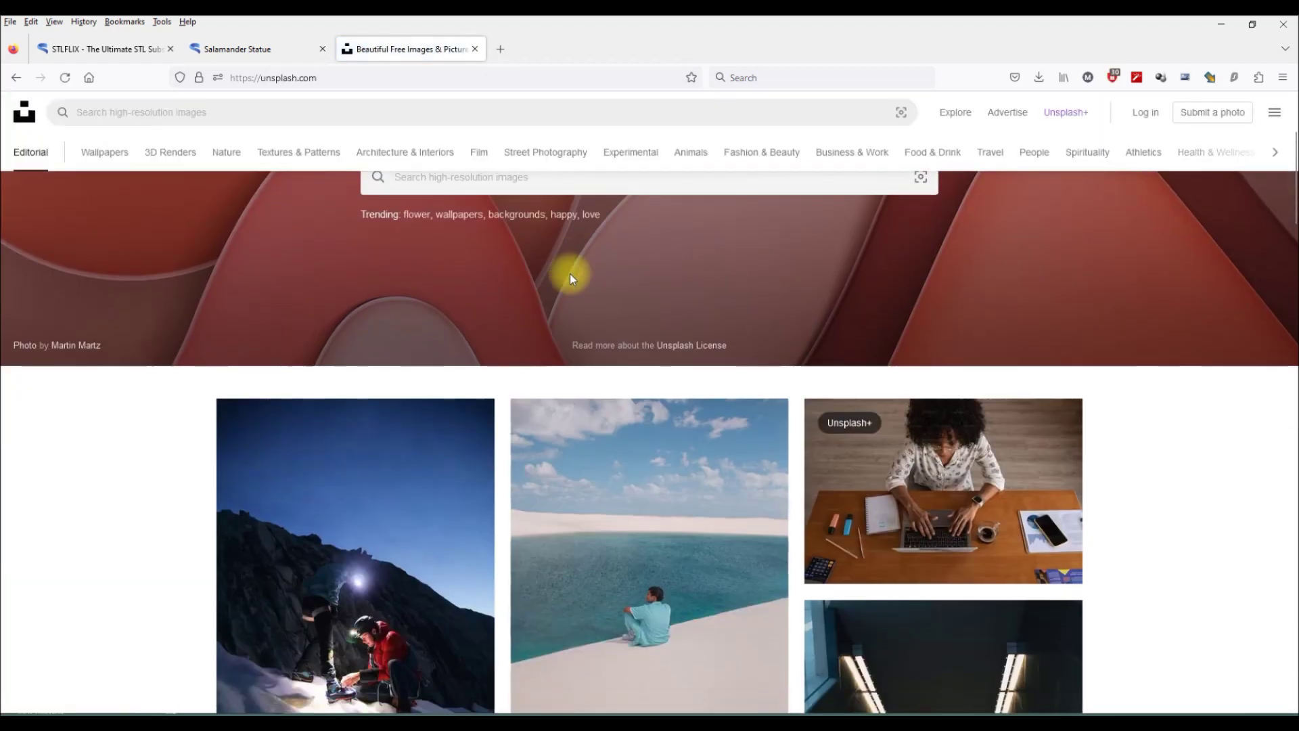
scroll(580, 302, "down", 4)
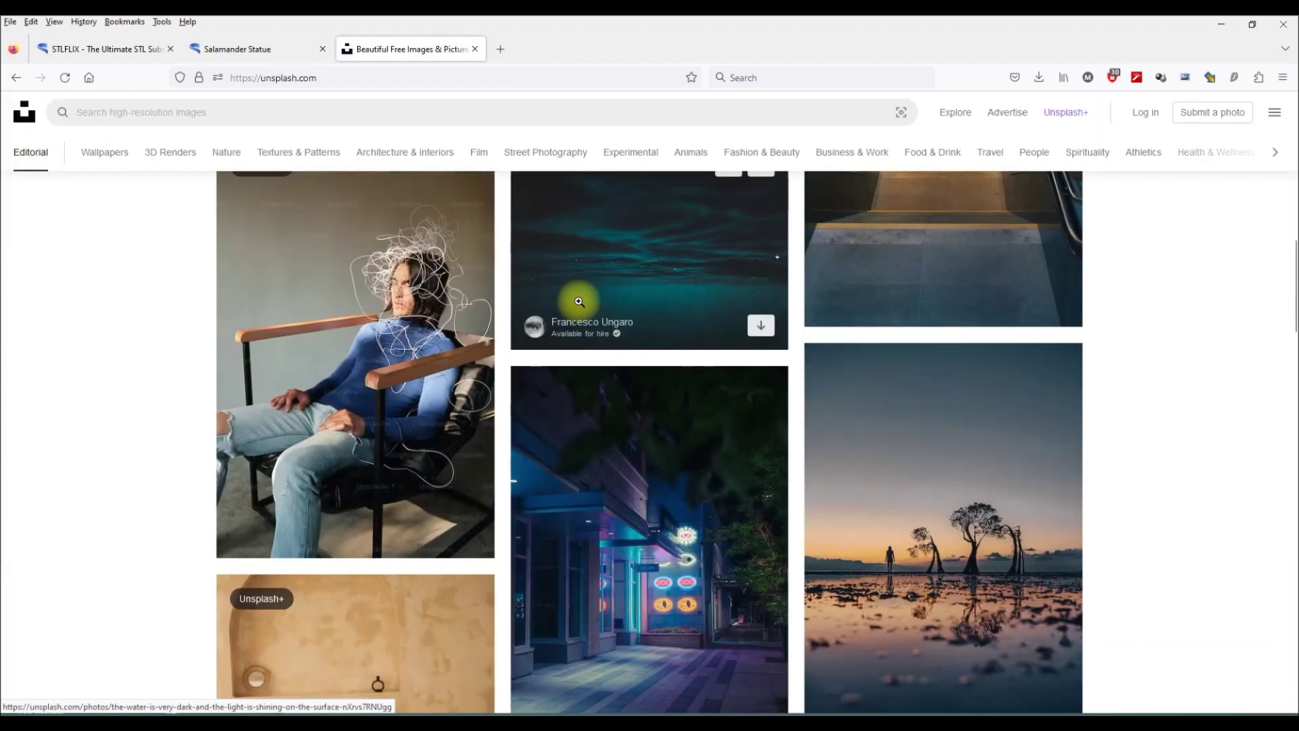
scroll(541, 278, "up", 10)
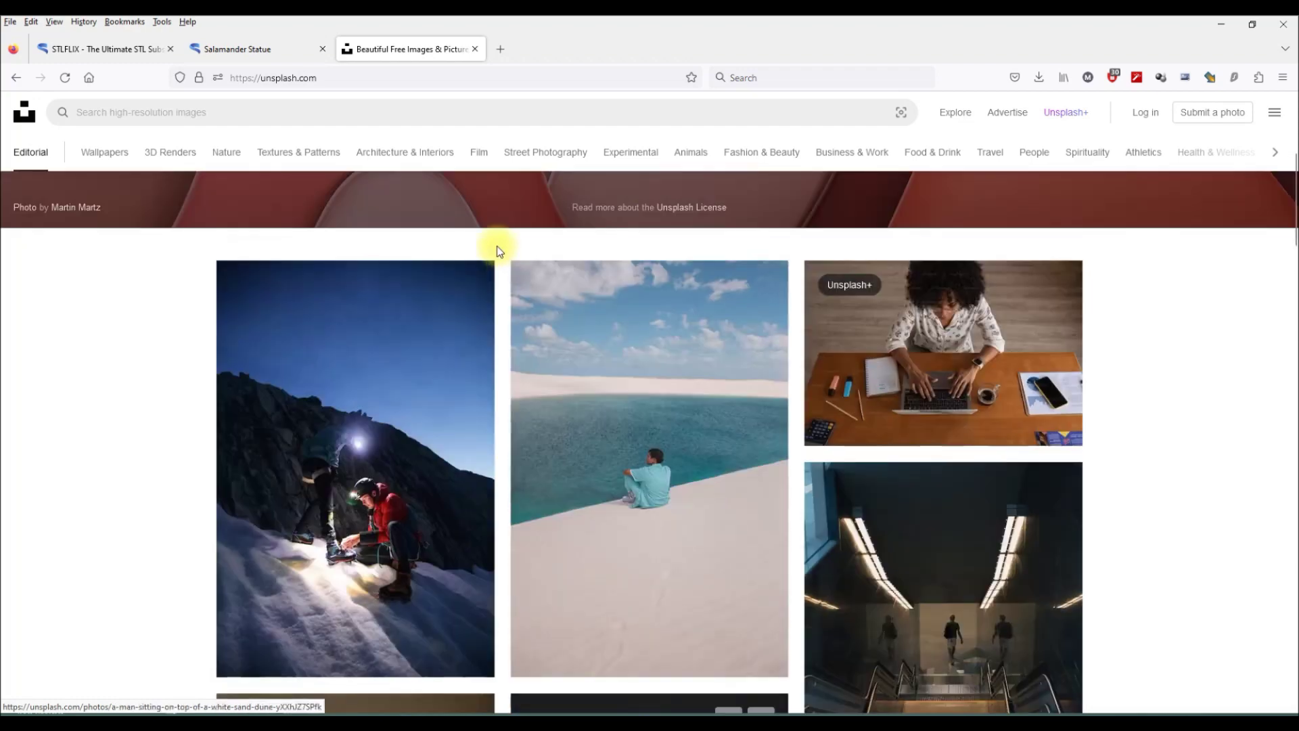
left_click(311, 150)
scroll(601, 498, "down", 4)
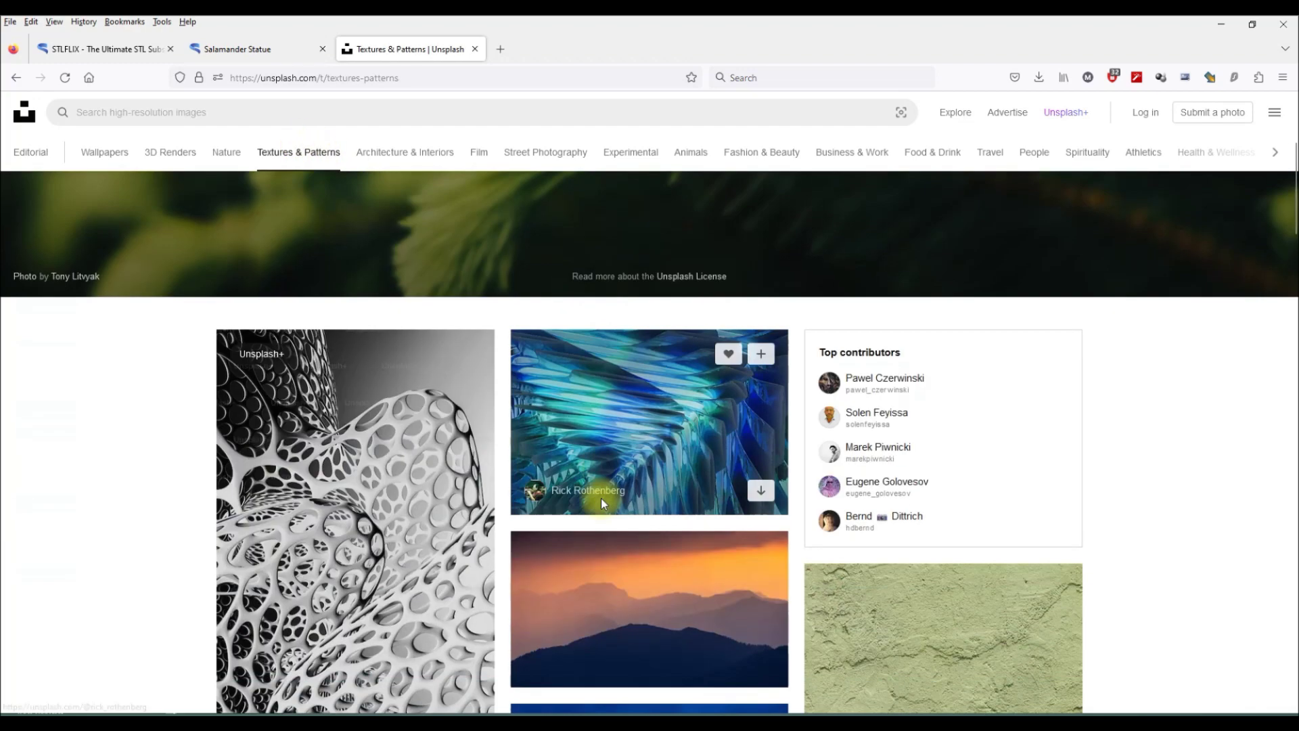
scroll(523, 440, "down", 2)
scroll(698, 435, "down", 6)
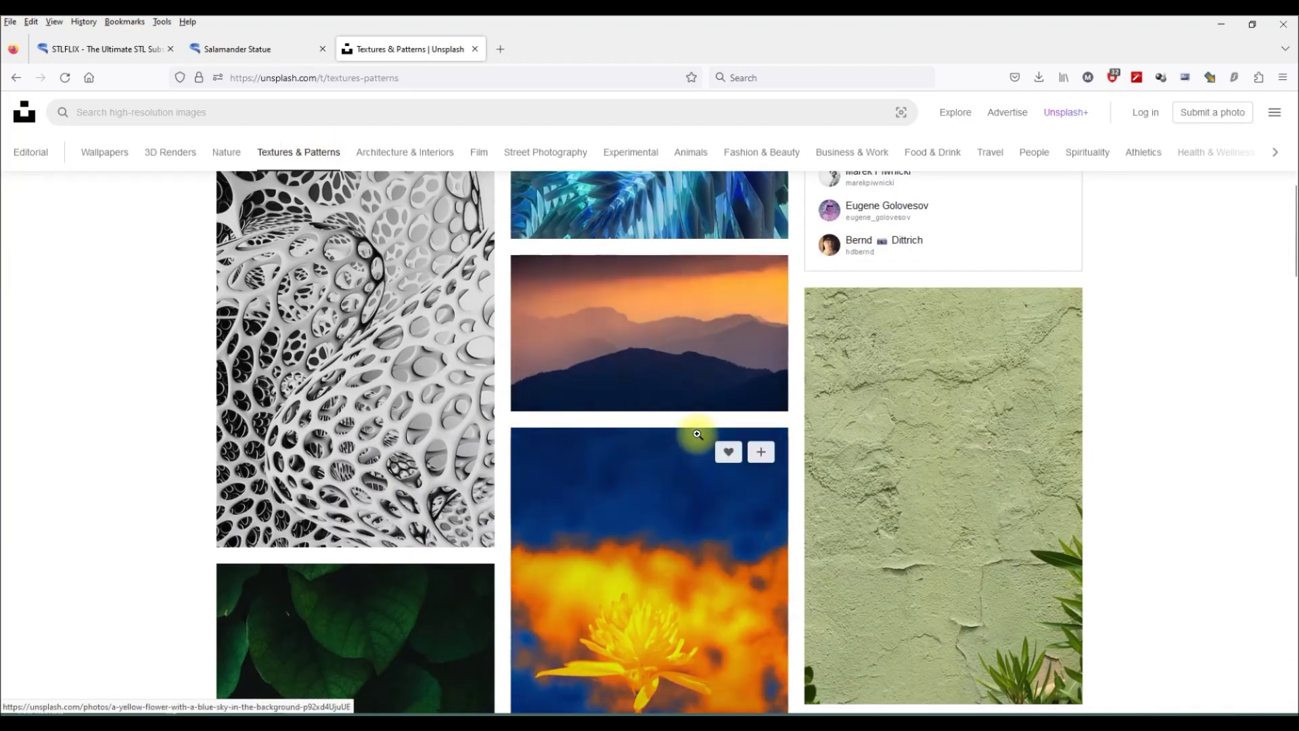
scroll(691, 432, "down", 2)
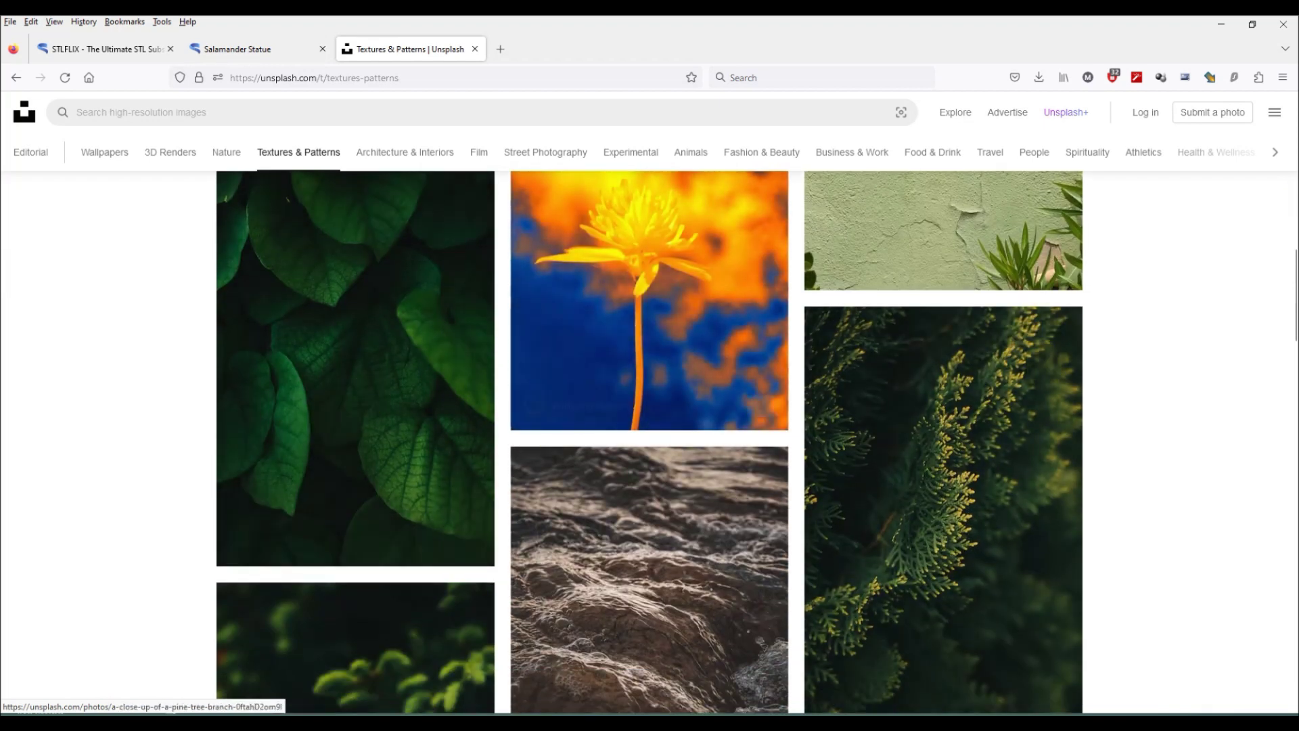
Step: Download the dark green leaves close-up as a 4.1 MB jpg and confirm it finished
left_click(368, 360)
right_click(690, 350)
left_click(1015, 159)
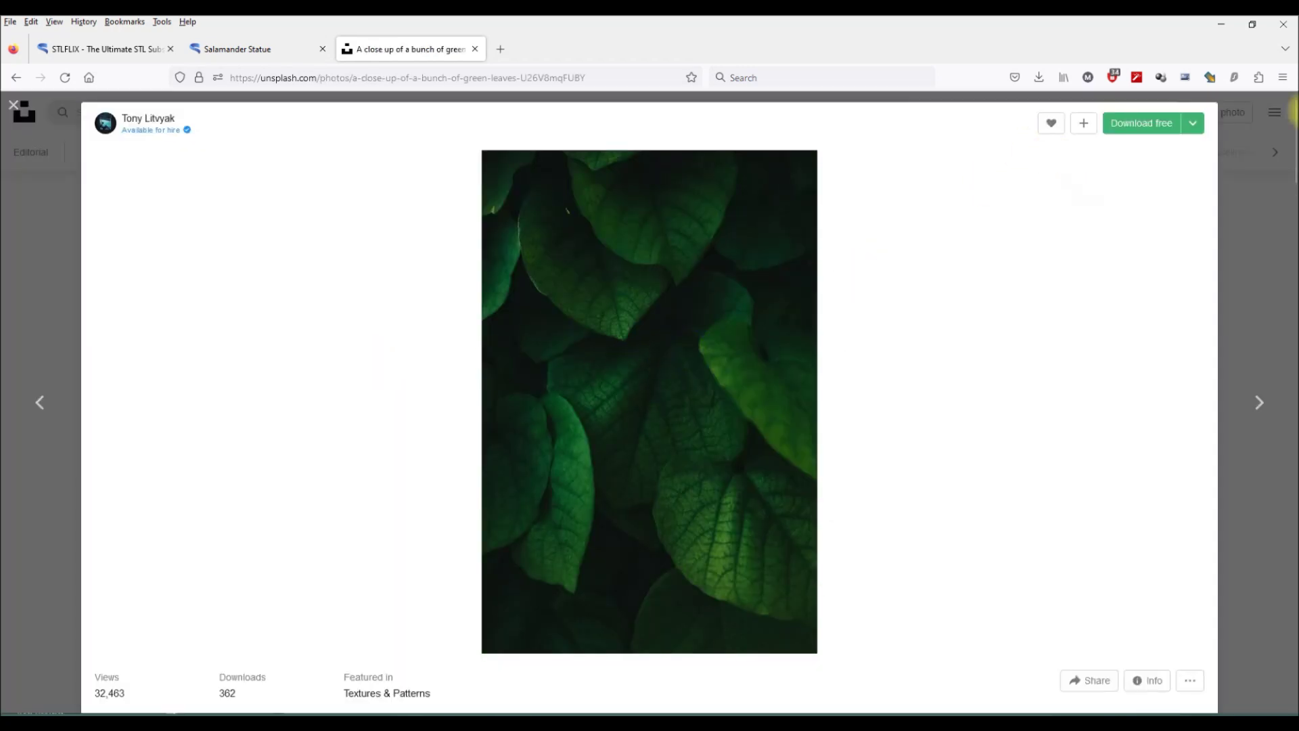
left_click(1143, 125)
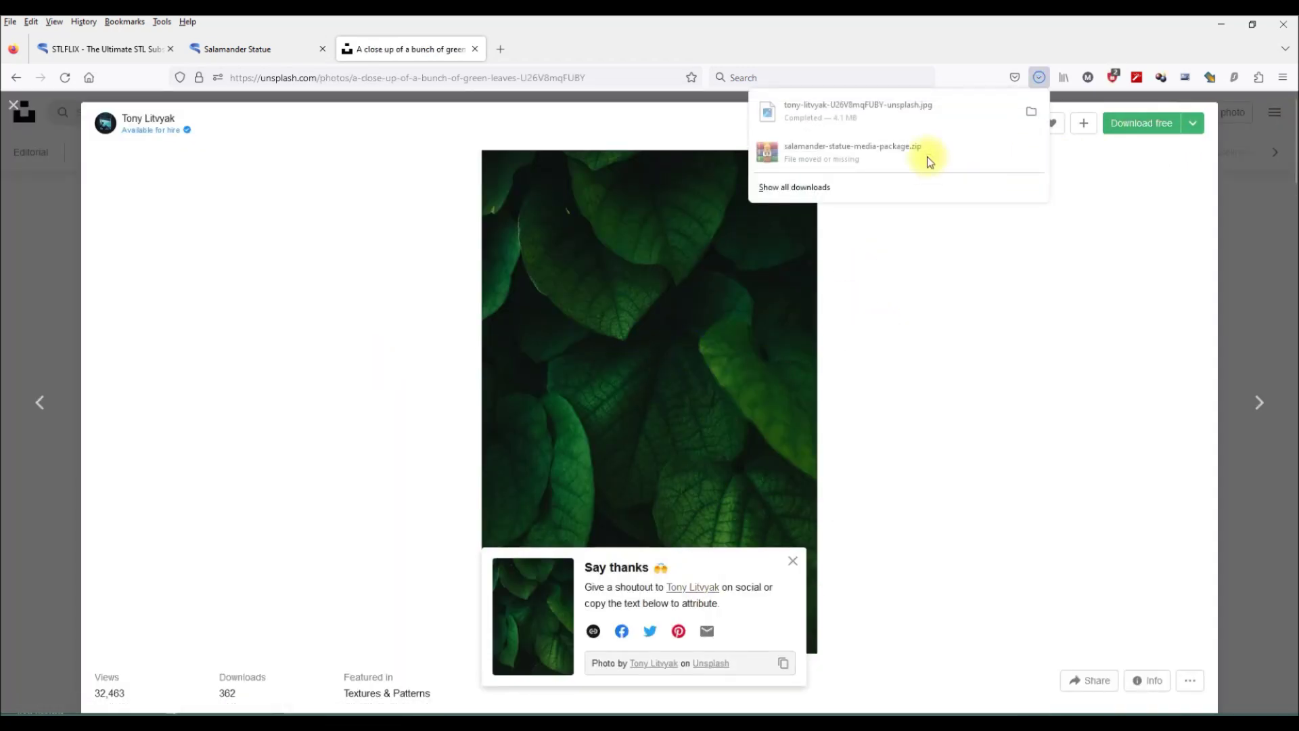
Step: Minimise Firefox and load the downloaded leaf image into HueForge, shown at 150 × 225 mm
left_click(1225, 23)
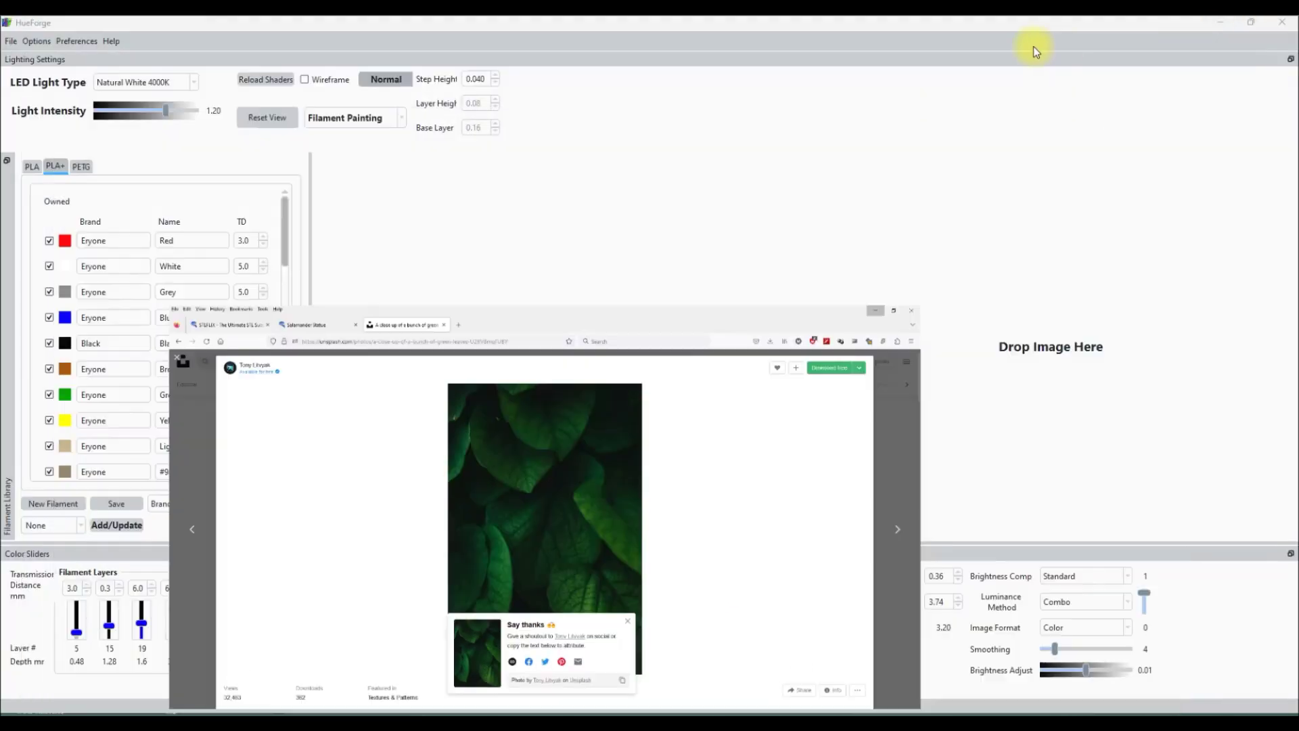
left_click(12, 43)
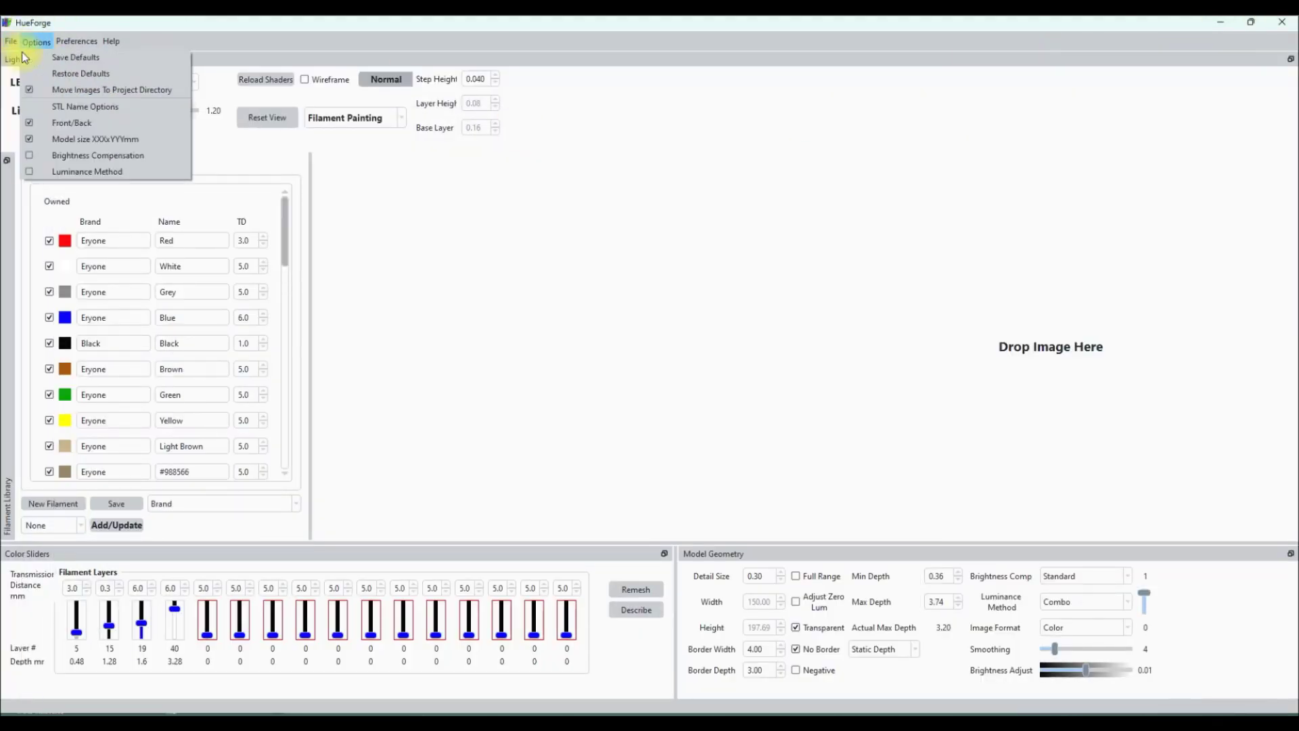
mouse_move(29, 55)
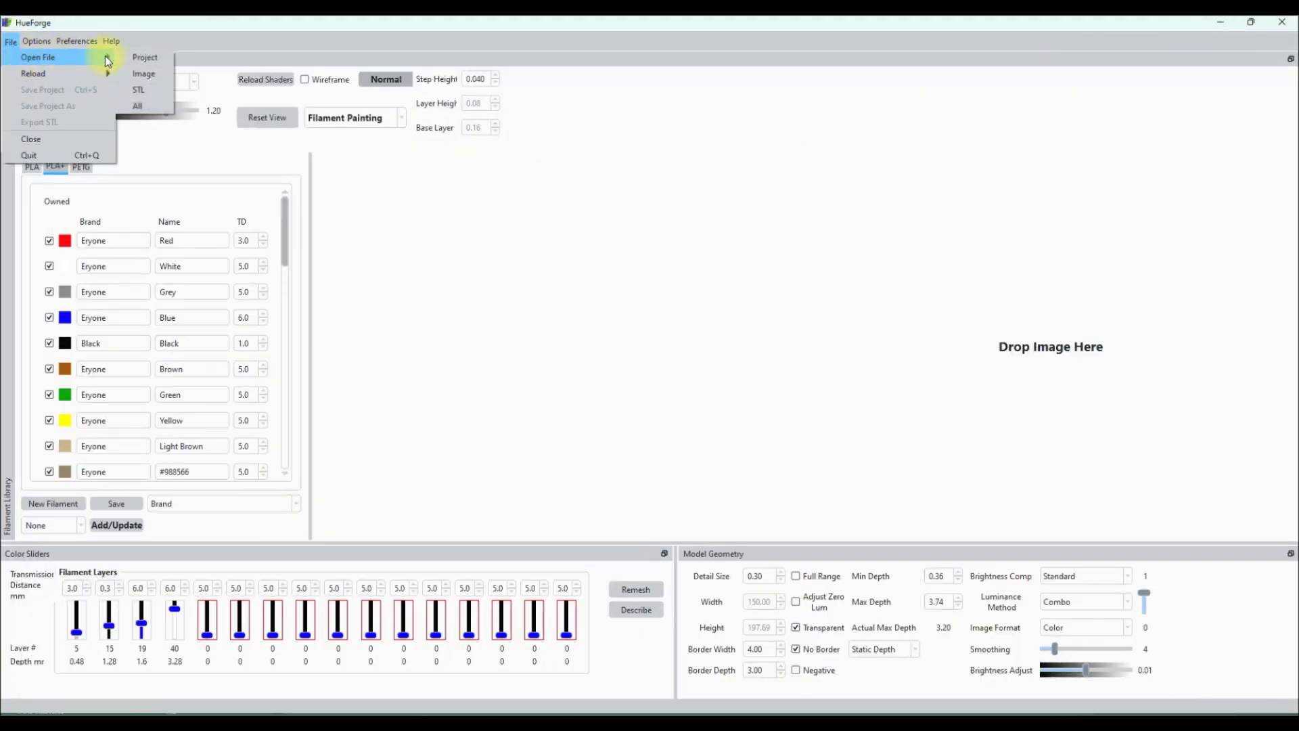
left_click(153, 70)
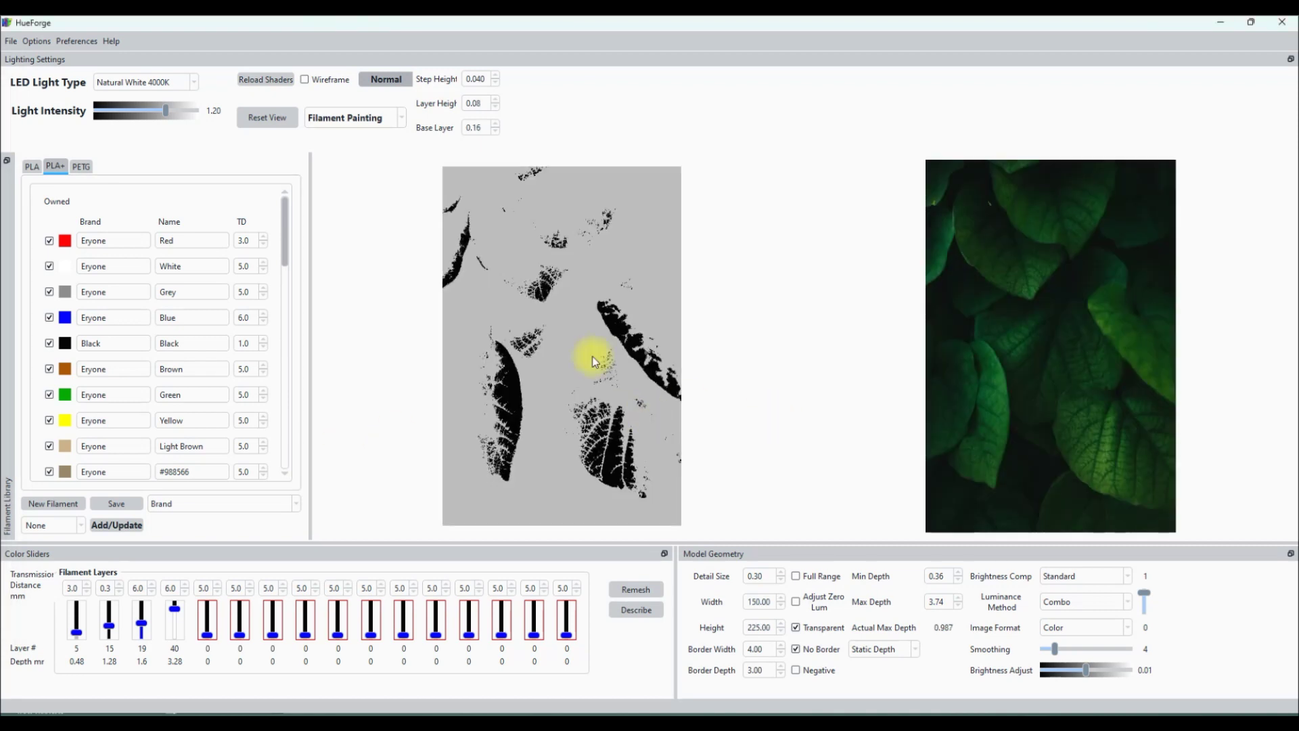
Step: Assign green and black filaments to the first two colour layers and drop the third
left_click_drag(64, 395, 107, 620)
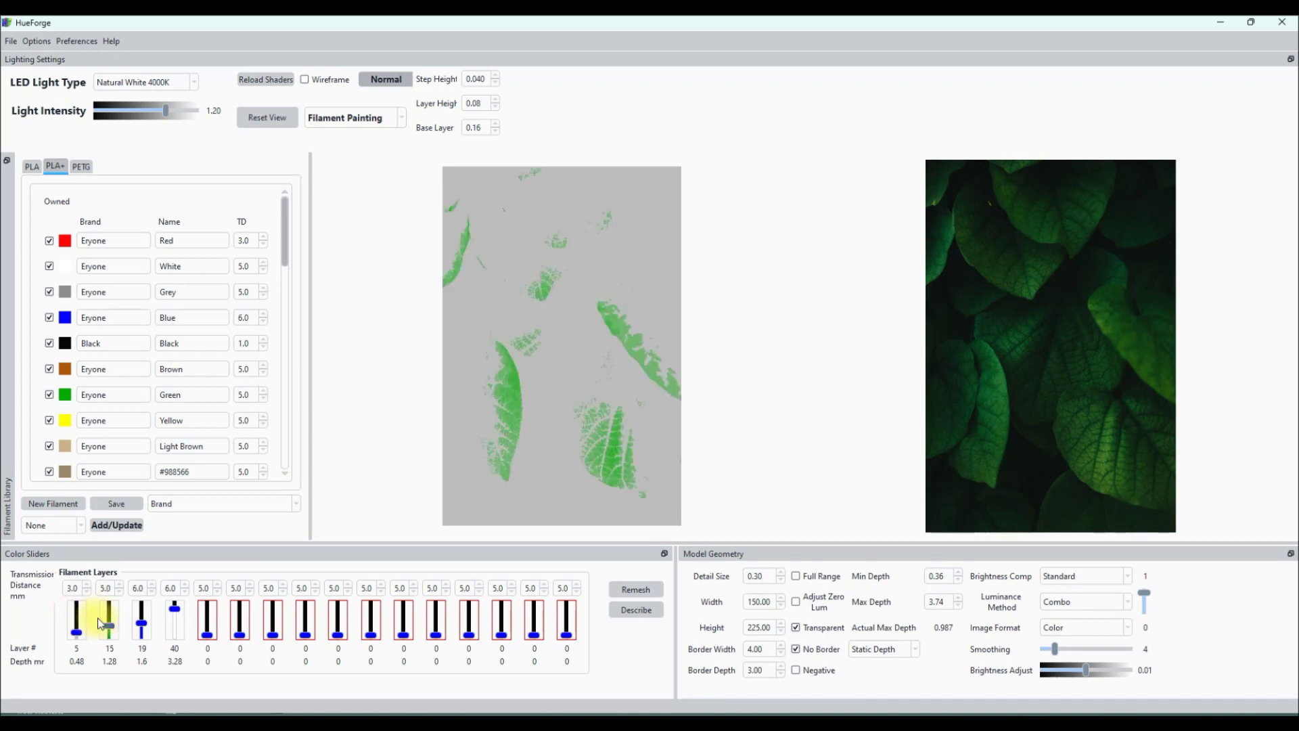
left_click_drag(65, 343, 70, 617)
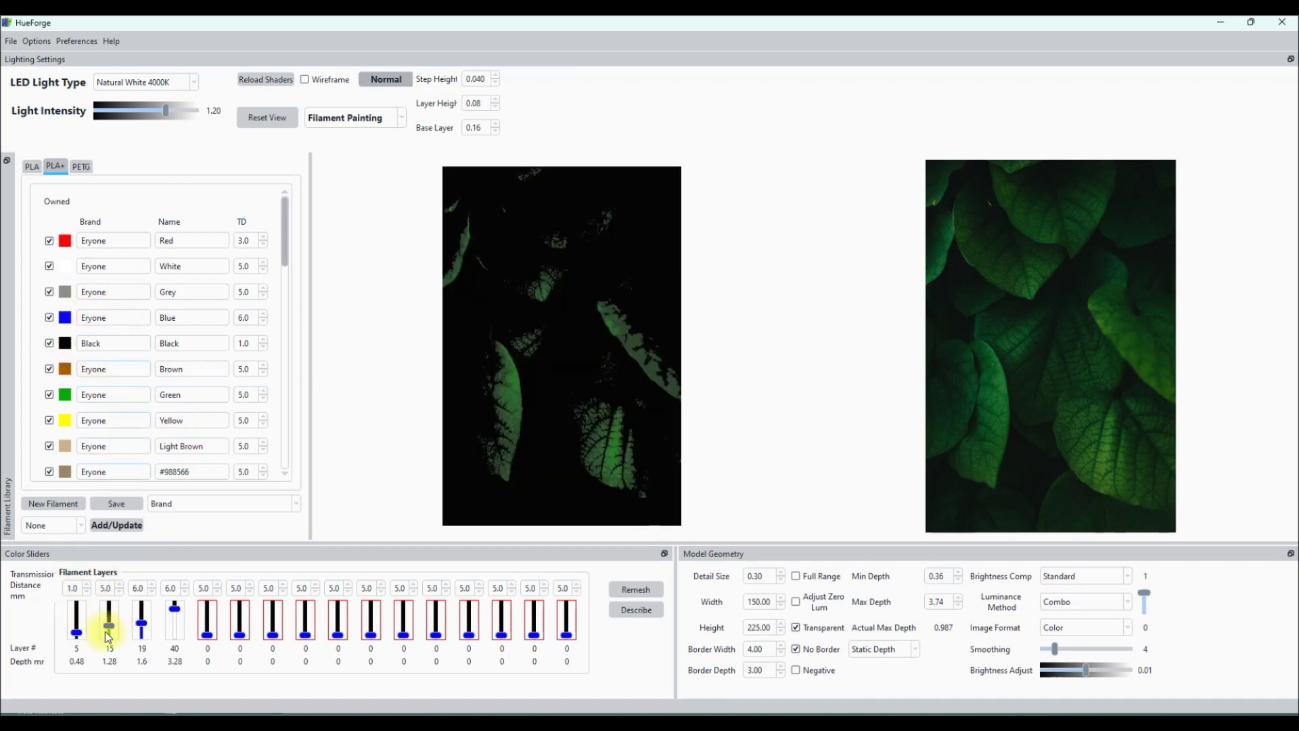
left_click_drag(144, 622, 145, 675)
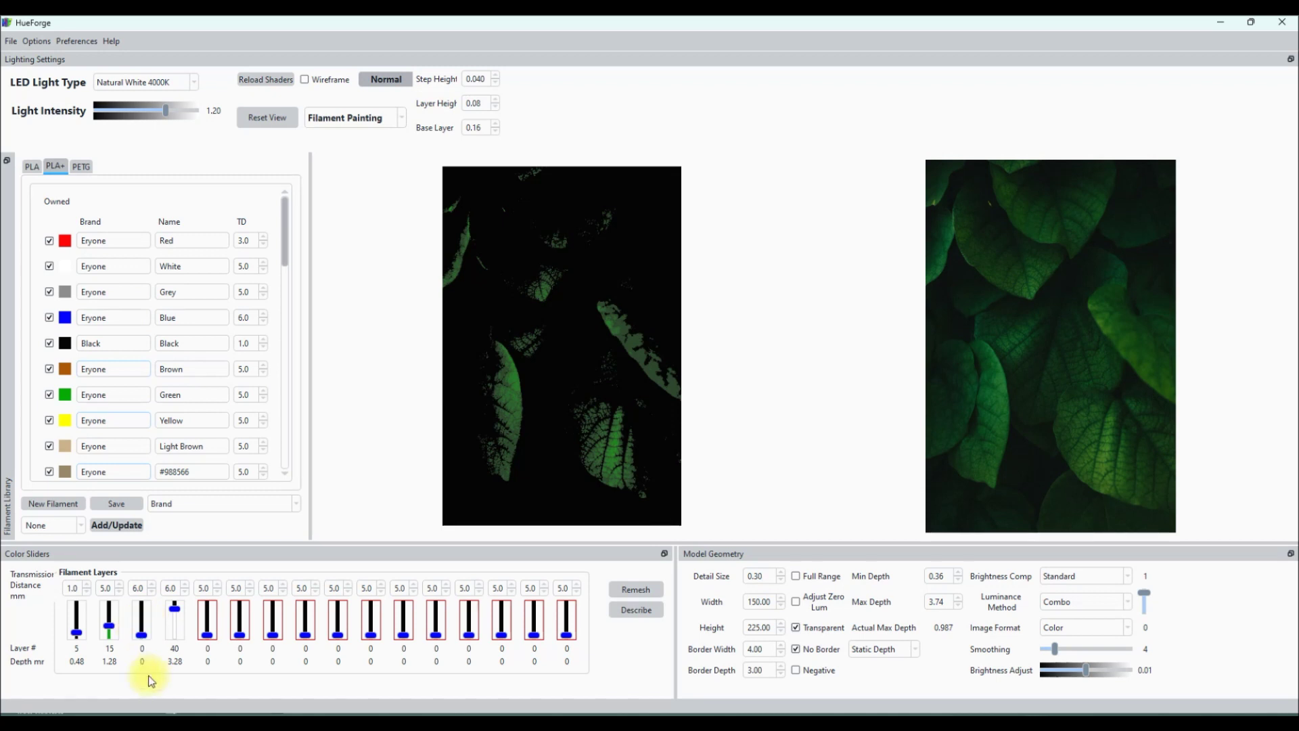
left_click_drag(175, 607, 174, 591)
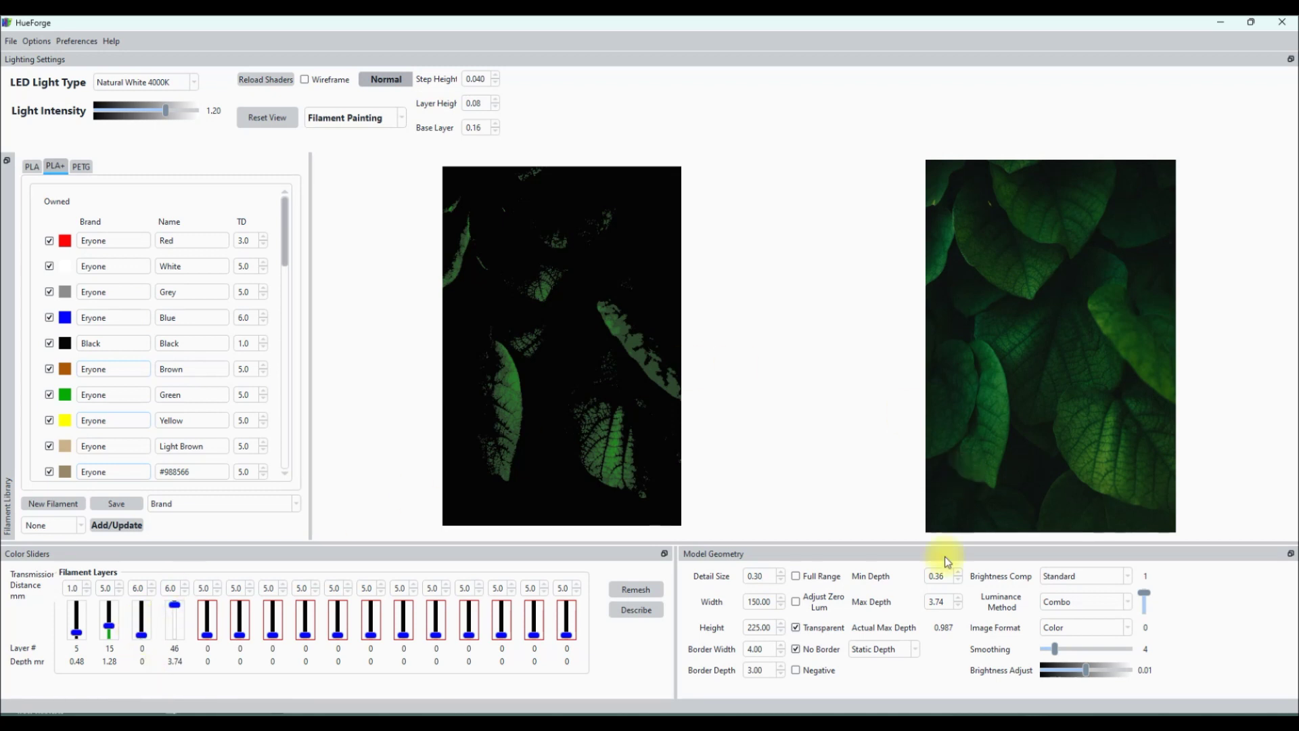
Step: Set brightness compensation to Bright Enhance 1 to brighten the greens
left_click(1110, 577)
left_click(1073, 613)
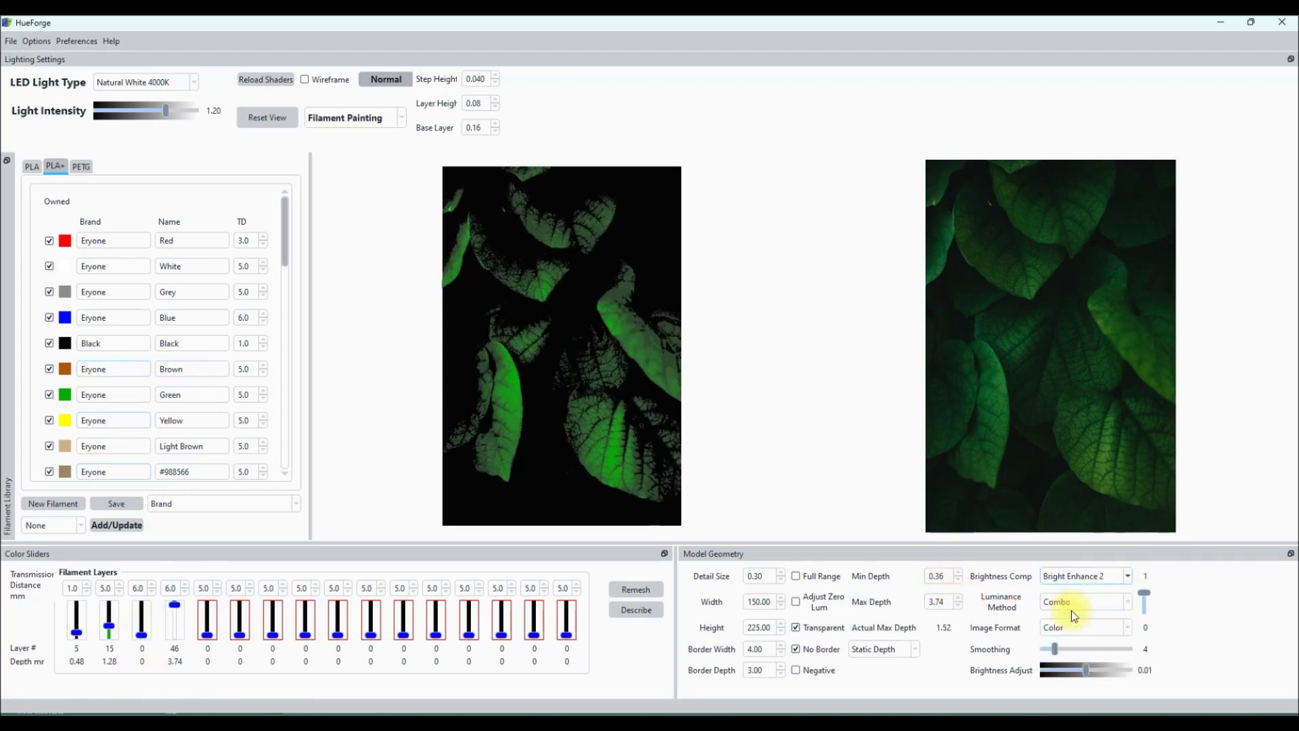
left_click(1110, 576)
left_click(1065, 604)
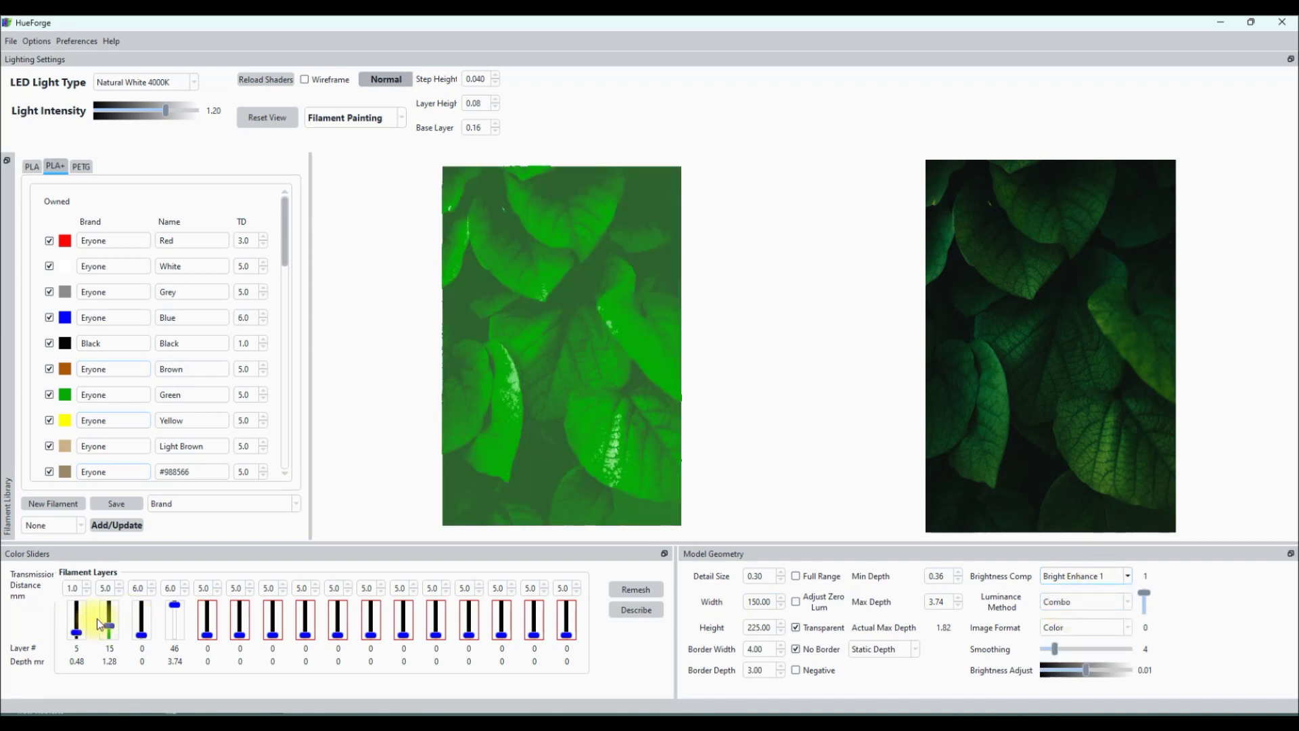
Step: Fine-tune the black base layers and remove the fourth colour layer entirely
mouse_move(76, 628)
left_mouse_down()
mouse_move(73, 605)
mouse_move(77, 624)
left_mouse_up()
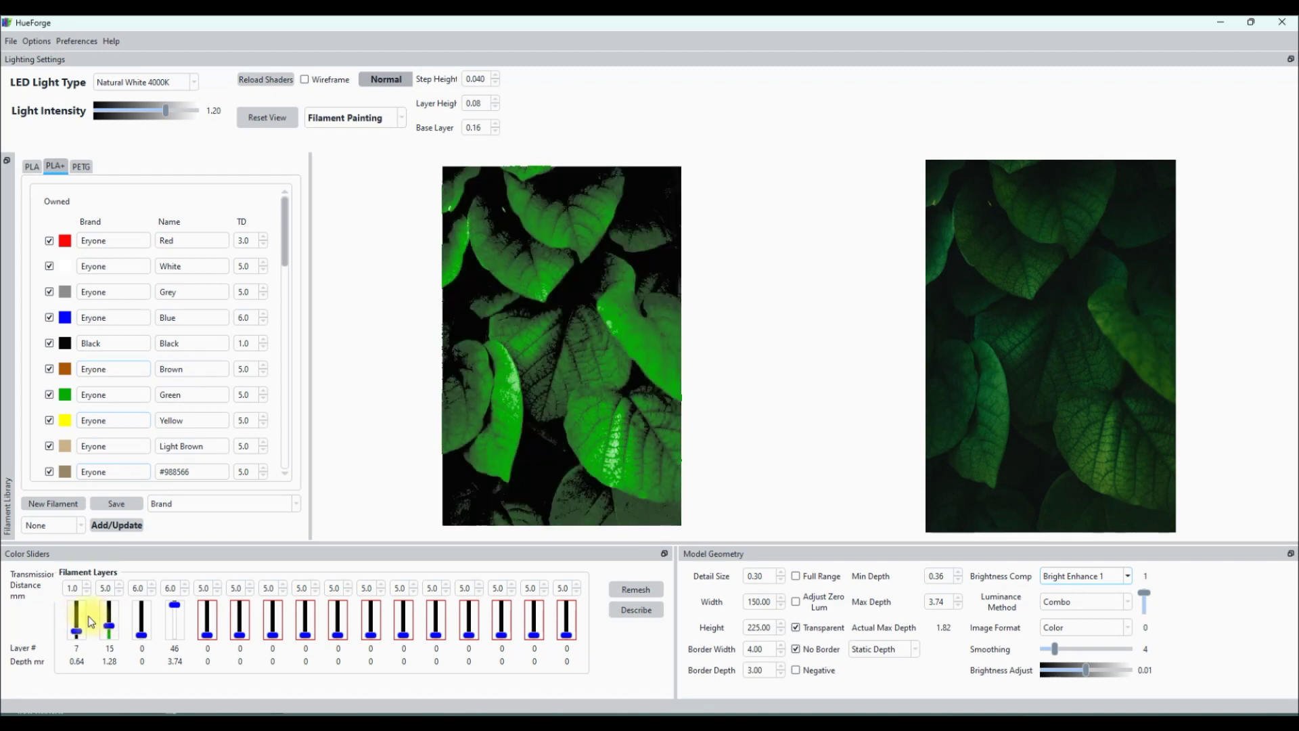
left_click_drag(85, 623, 77, 630)
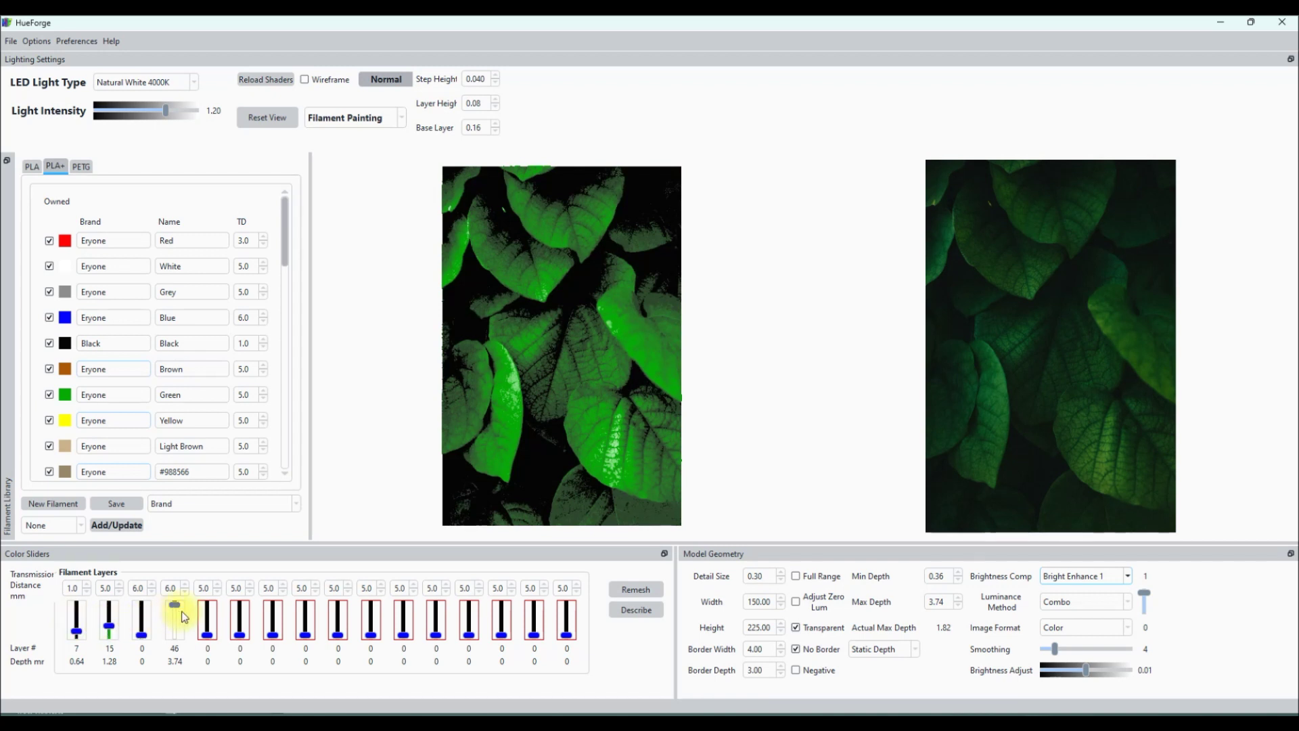
scroll(175, 615, "down", 1)
left_click_drag(176, 613, 180, 652)
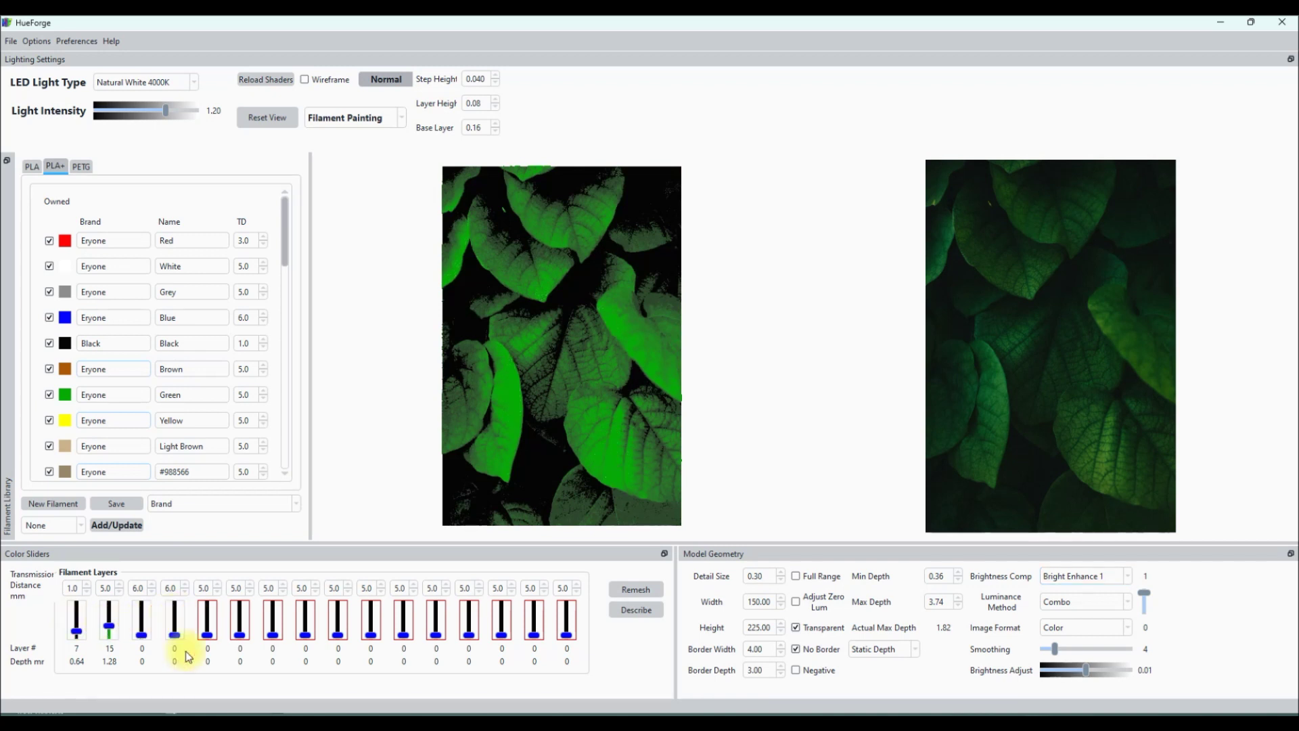
scroll(109, 633, "down", 1)
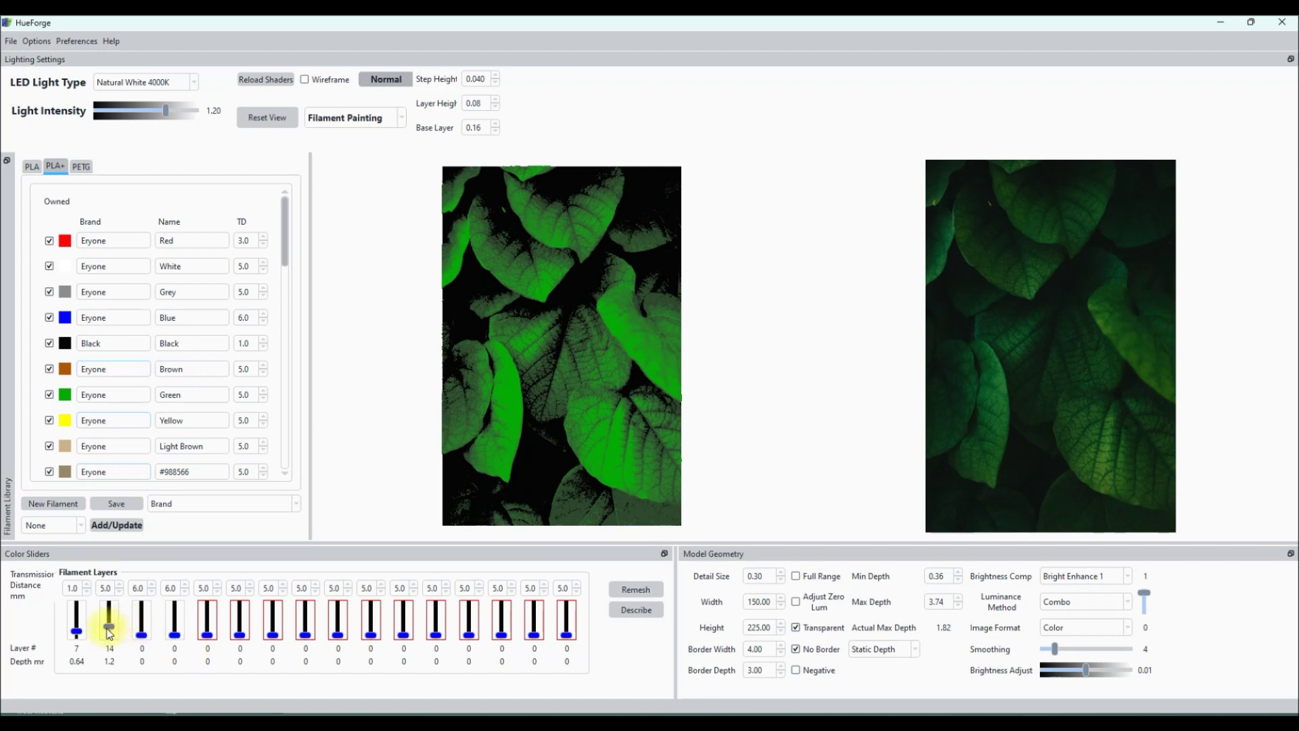
scroll(109, 633, "down", 8)
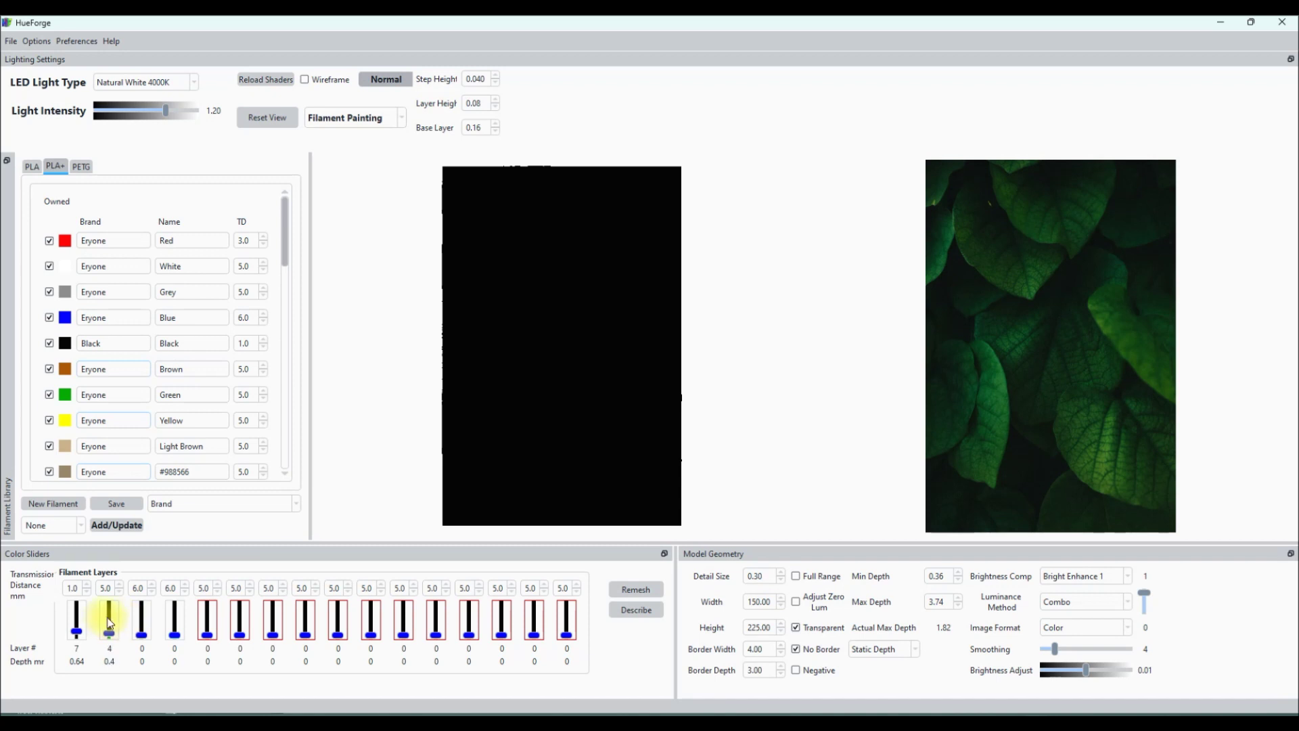
scroll(109, 623, "up", 4)
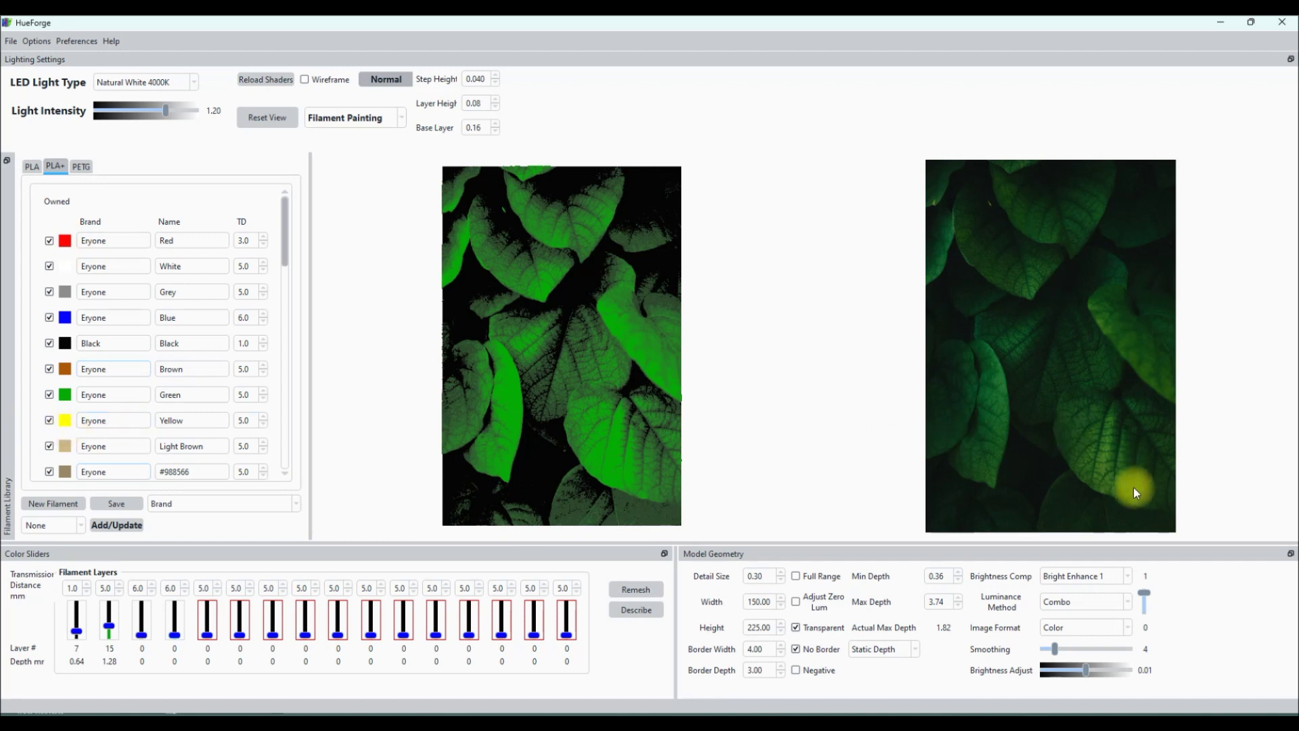
Step: Try a different brightness compensation mode and rearrange the colour layer heights
left_click(1083, 576)
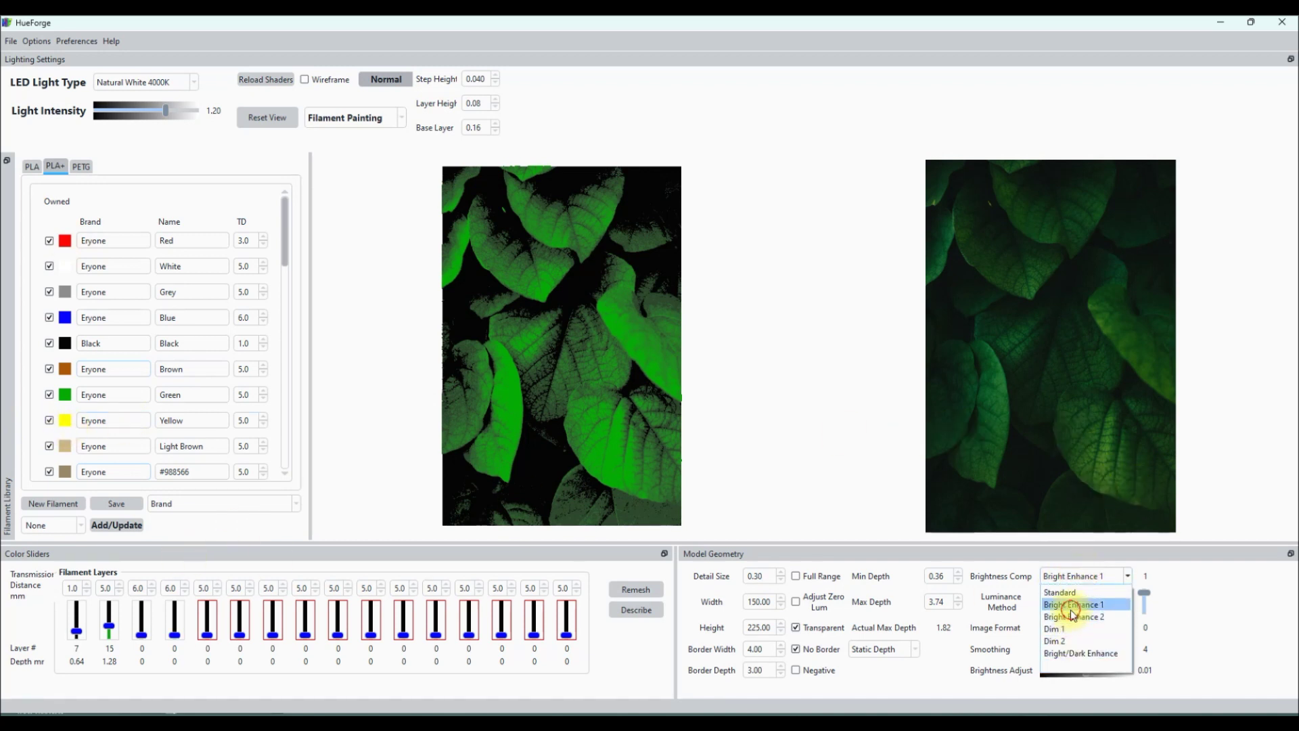
left_click(1074, 616)
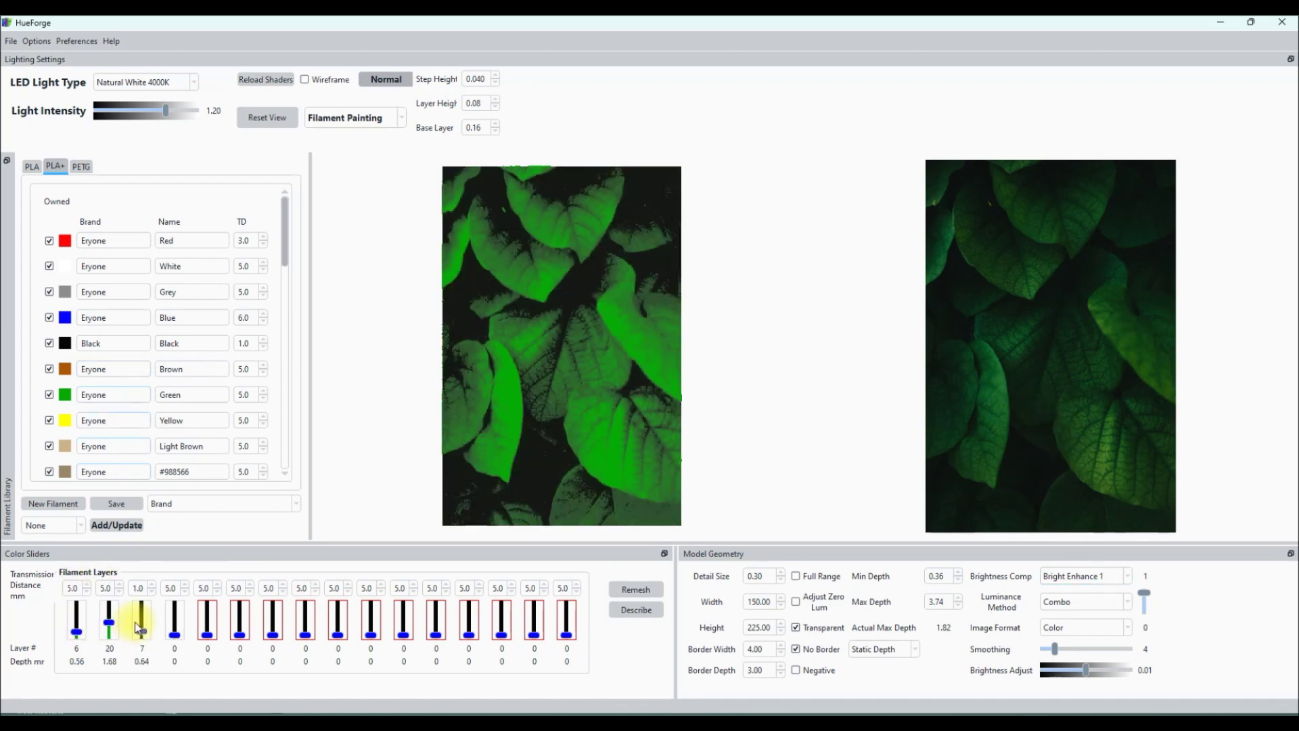
left_click(142, 634)
left_click(174, 626)
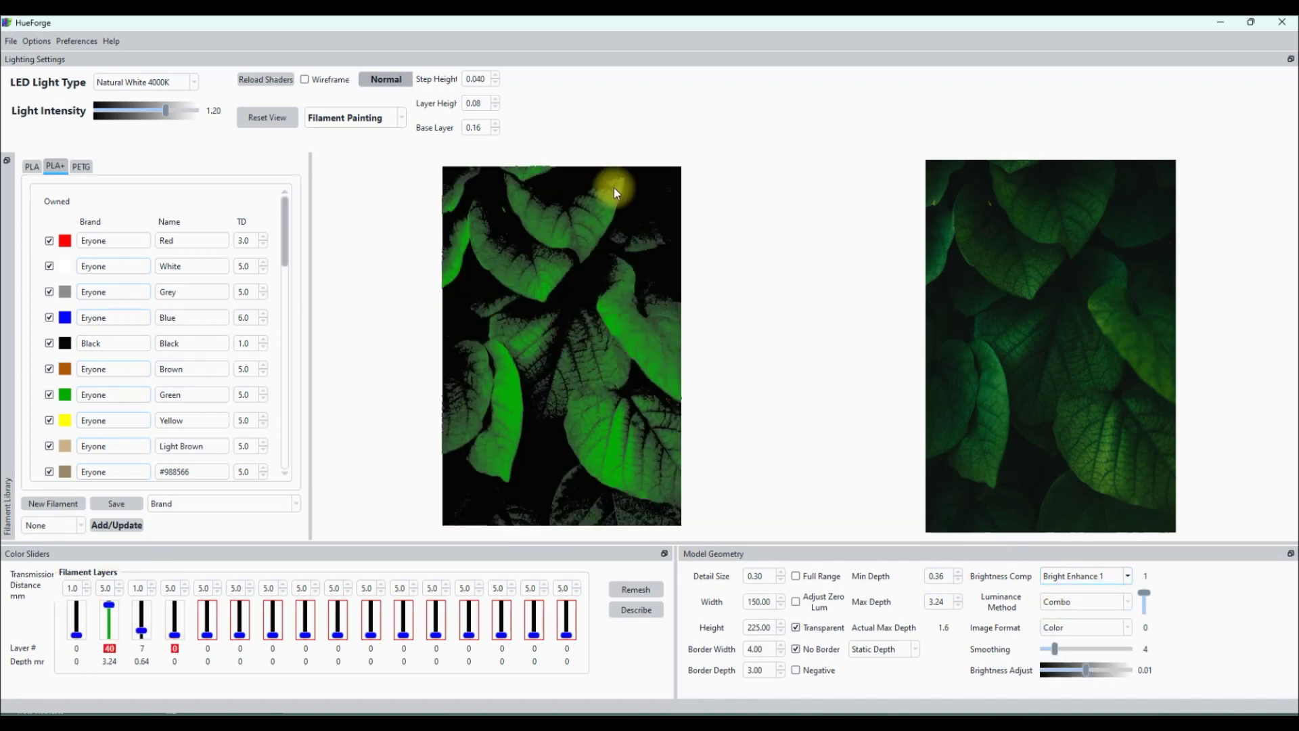
Step: Raise max depth to 4.04, apply Bright Enhance 1, and extend the black base to 7 layers
left_click(958, 598)
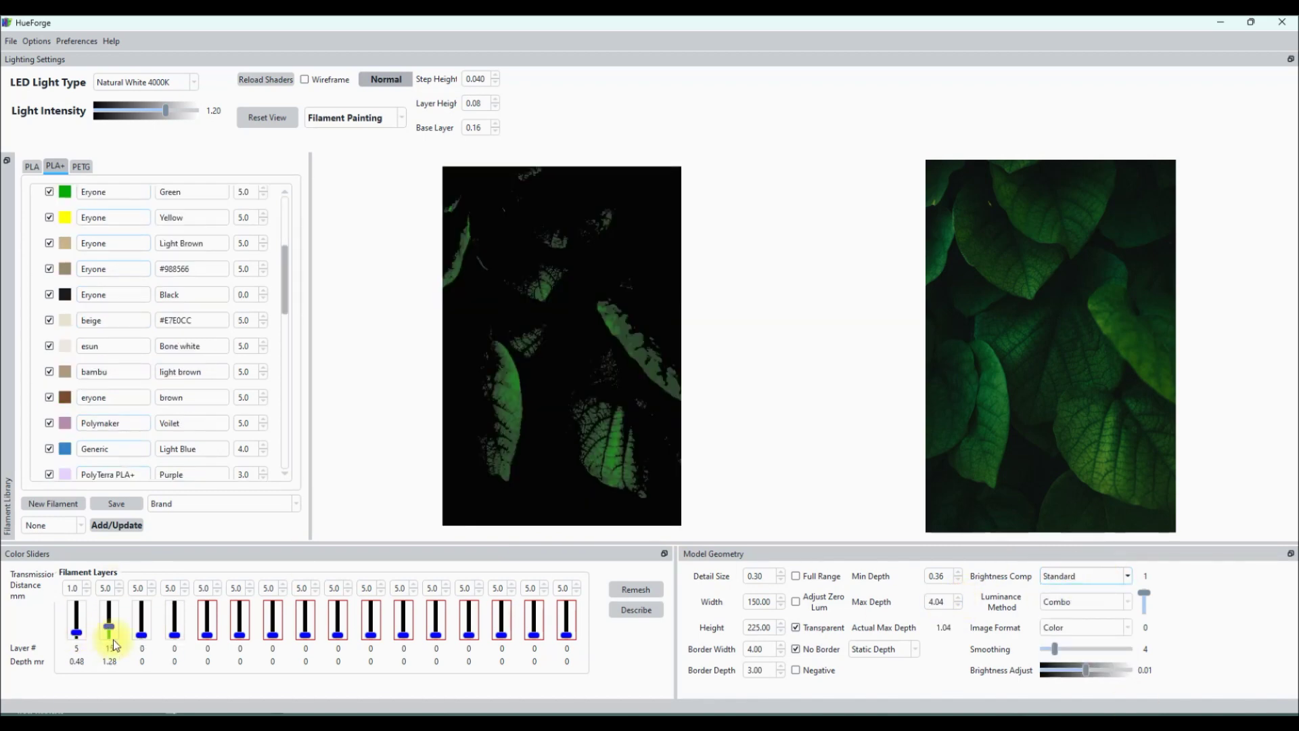
left_click(1083, 576)
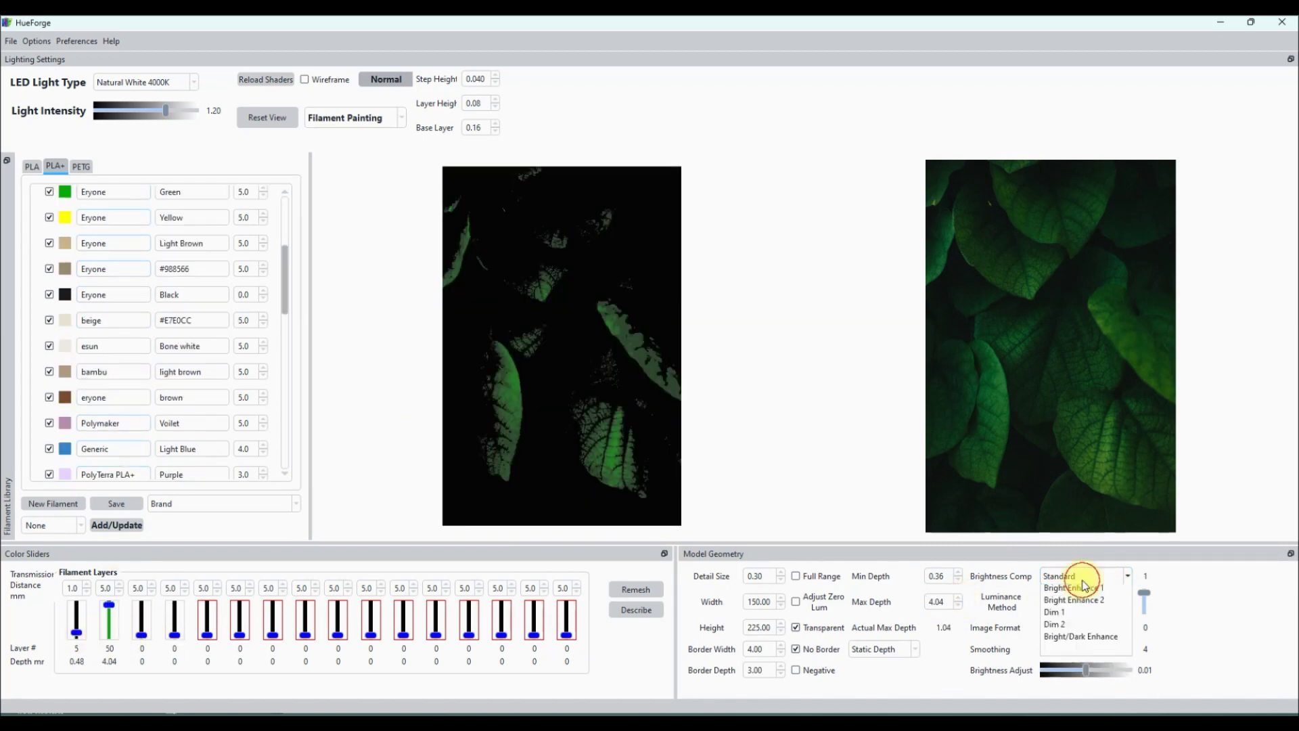
left_click(1076, 587)
left_click(135, 629)
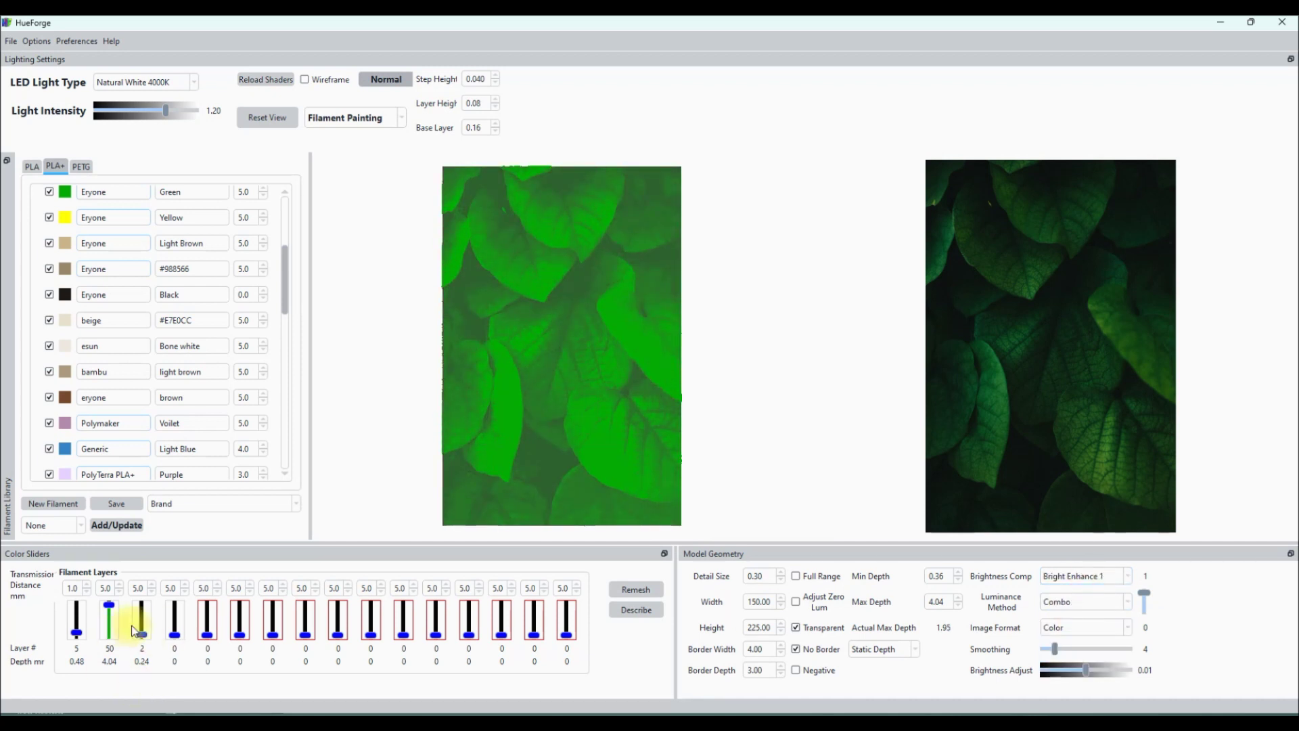
left_click_drag(76, 632, 76, 627)
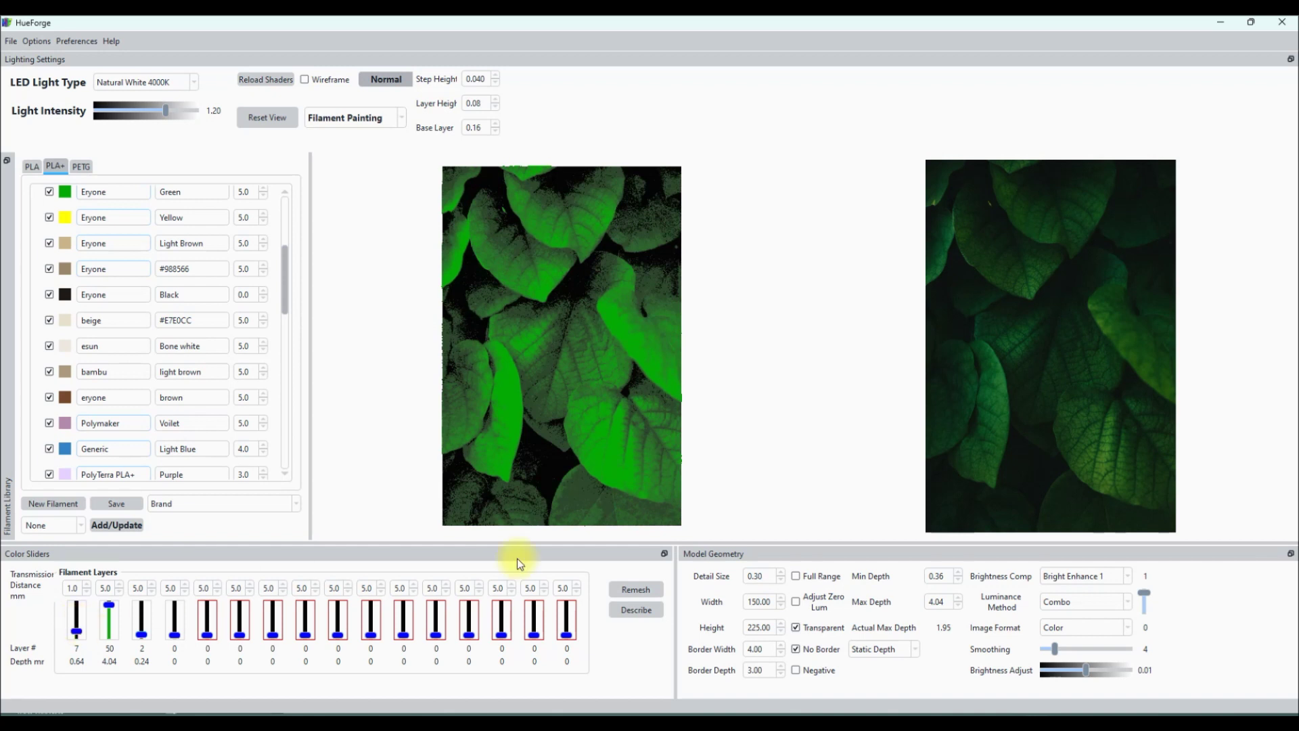
Step: Save the HueForge leaf project as Leafs.hfp
left_click(11, 41)
mouse_move(28, 43)
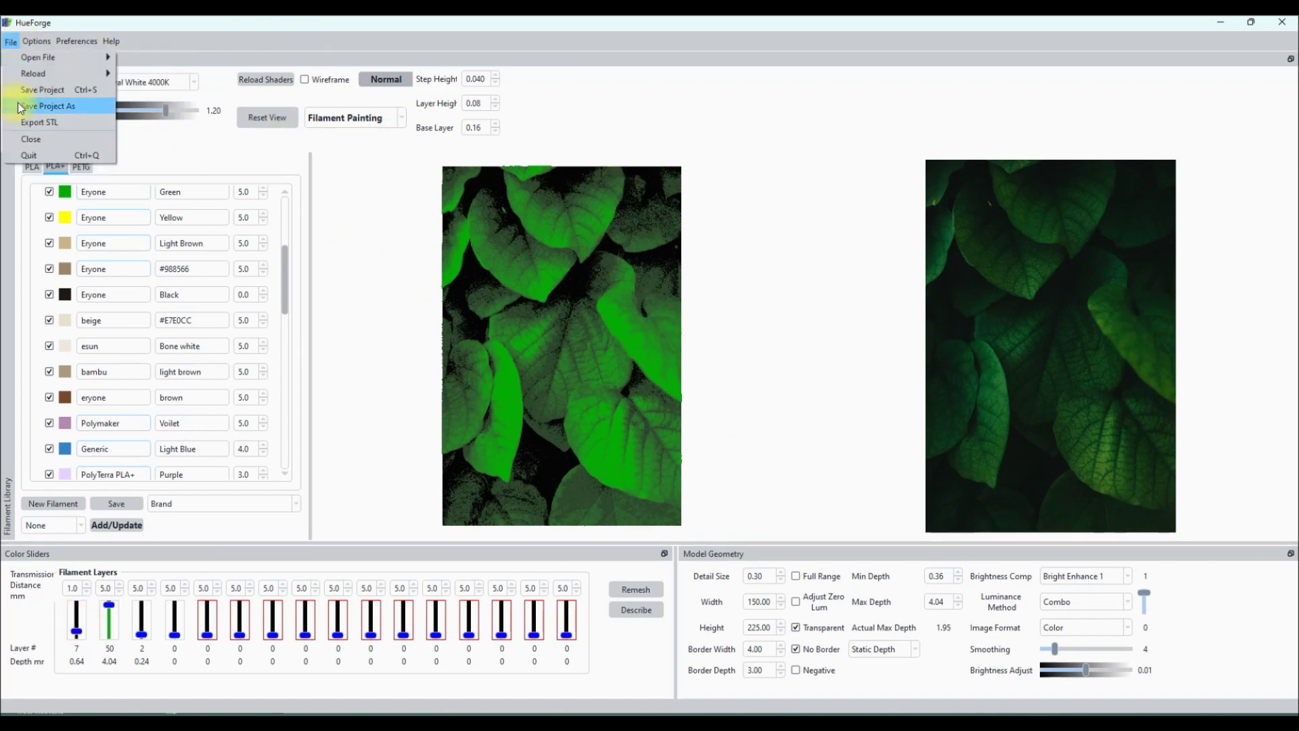
left_click(33, 105)
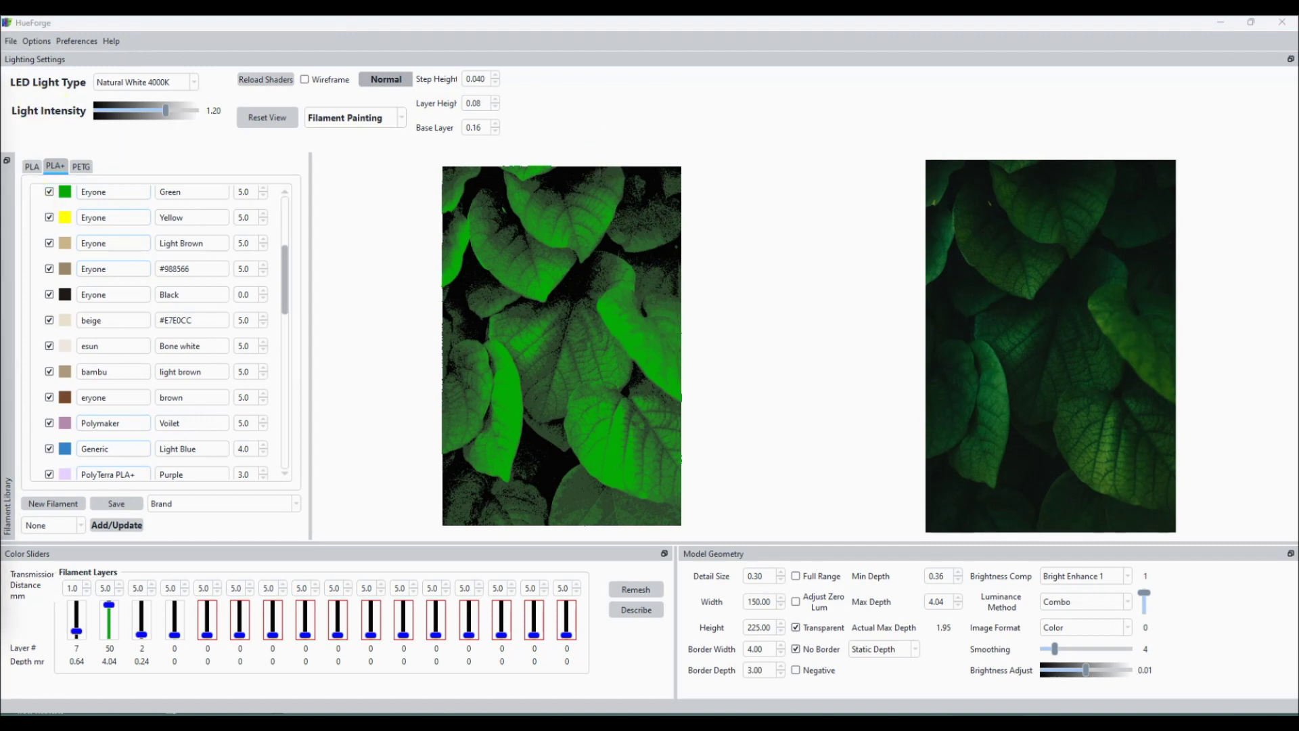
key("Return")
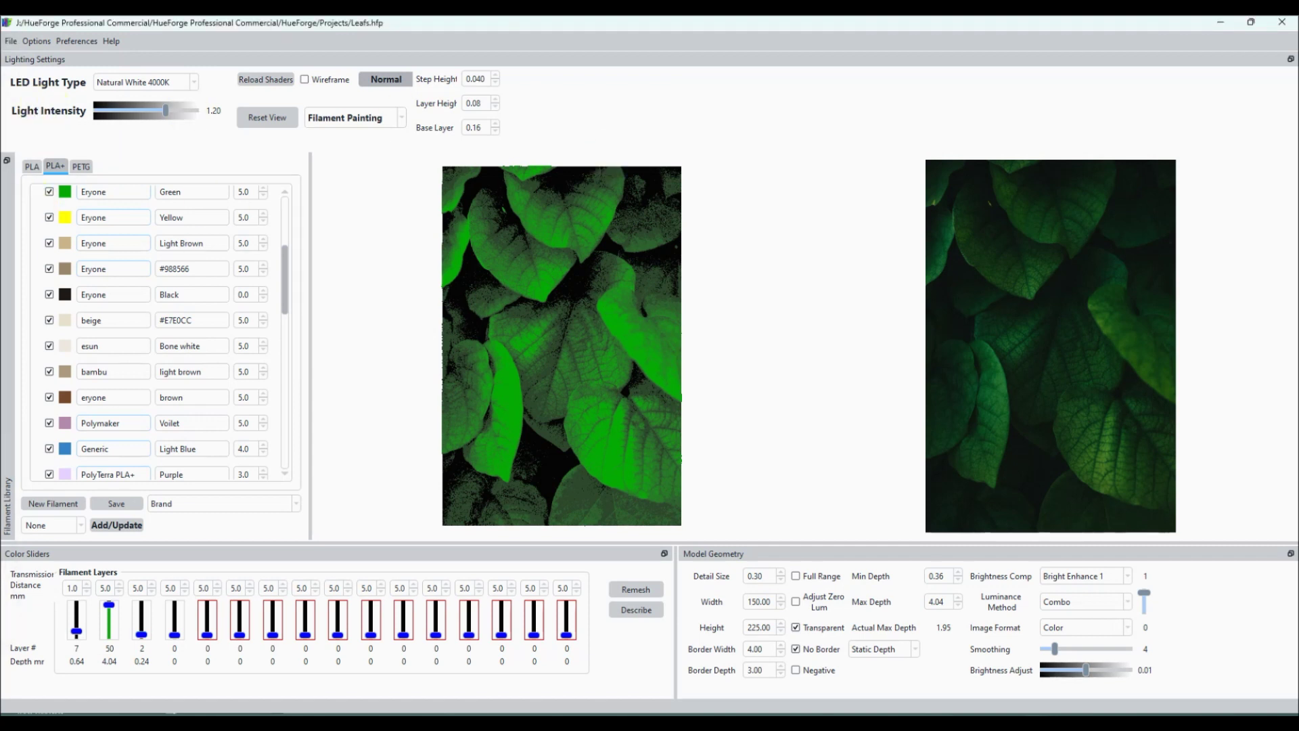
left_click(11, 42)
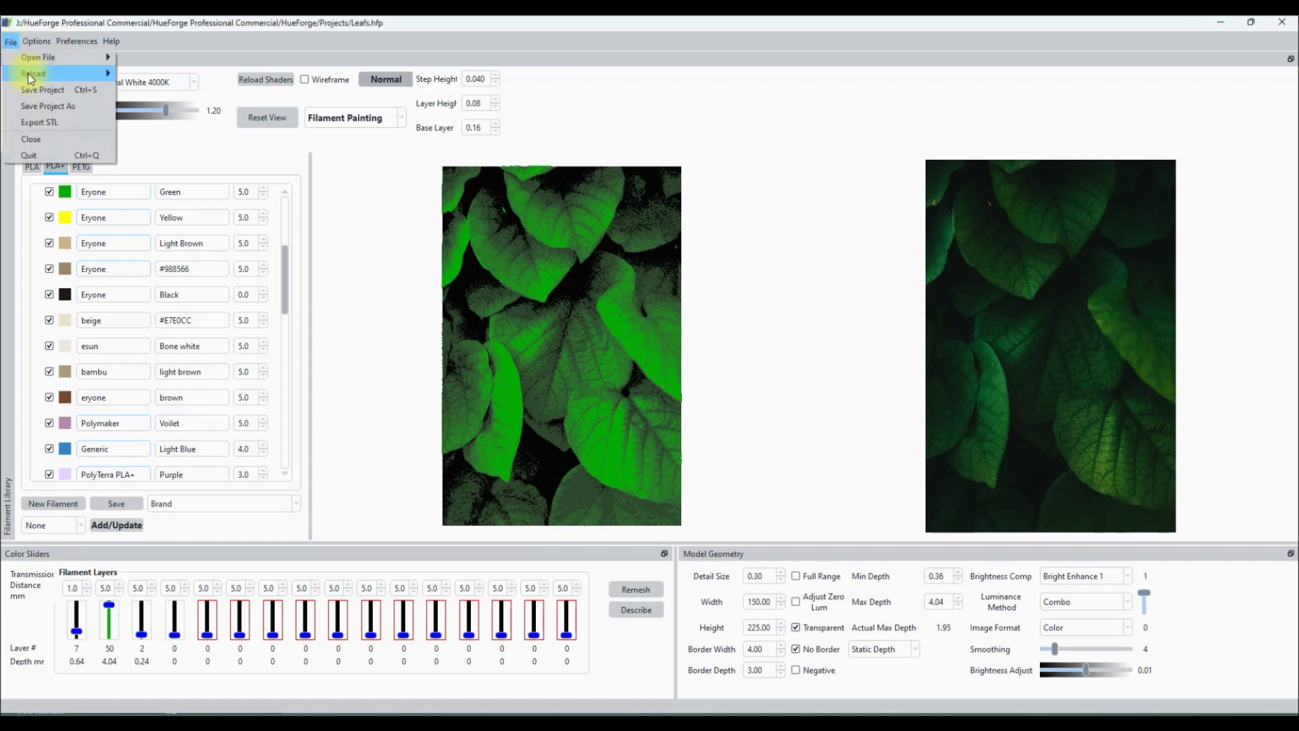
left_click(59, 84)
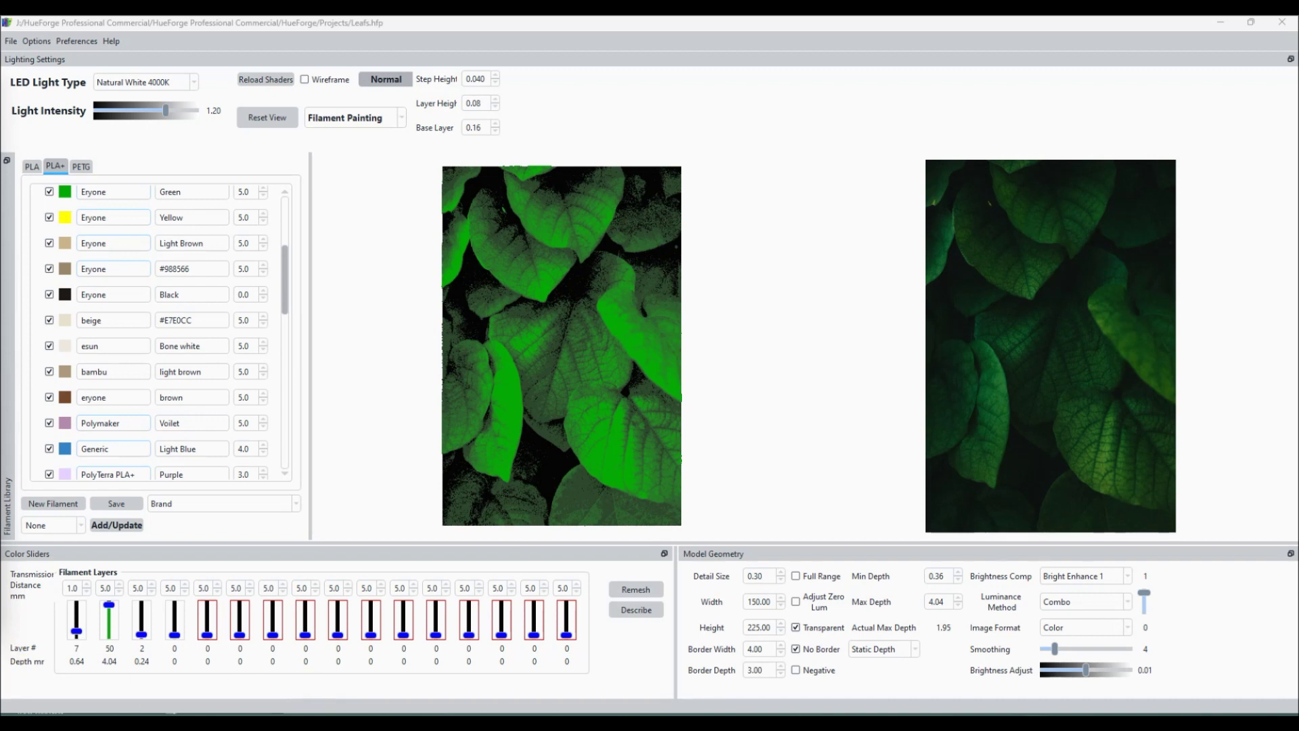
Step: Change the model height to 150 mm and save the project again
double_click(761, 627)
type("150")
key("Return")
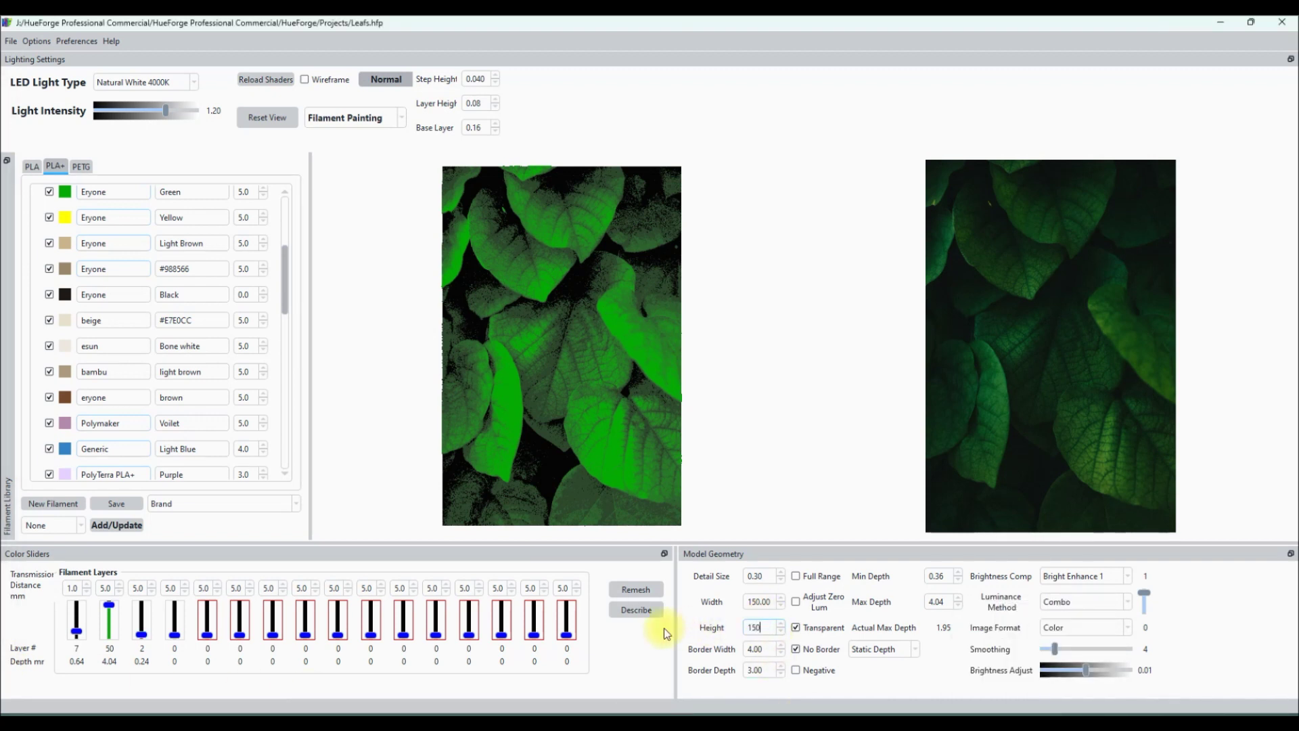
left_click(11, 40)
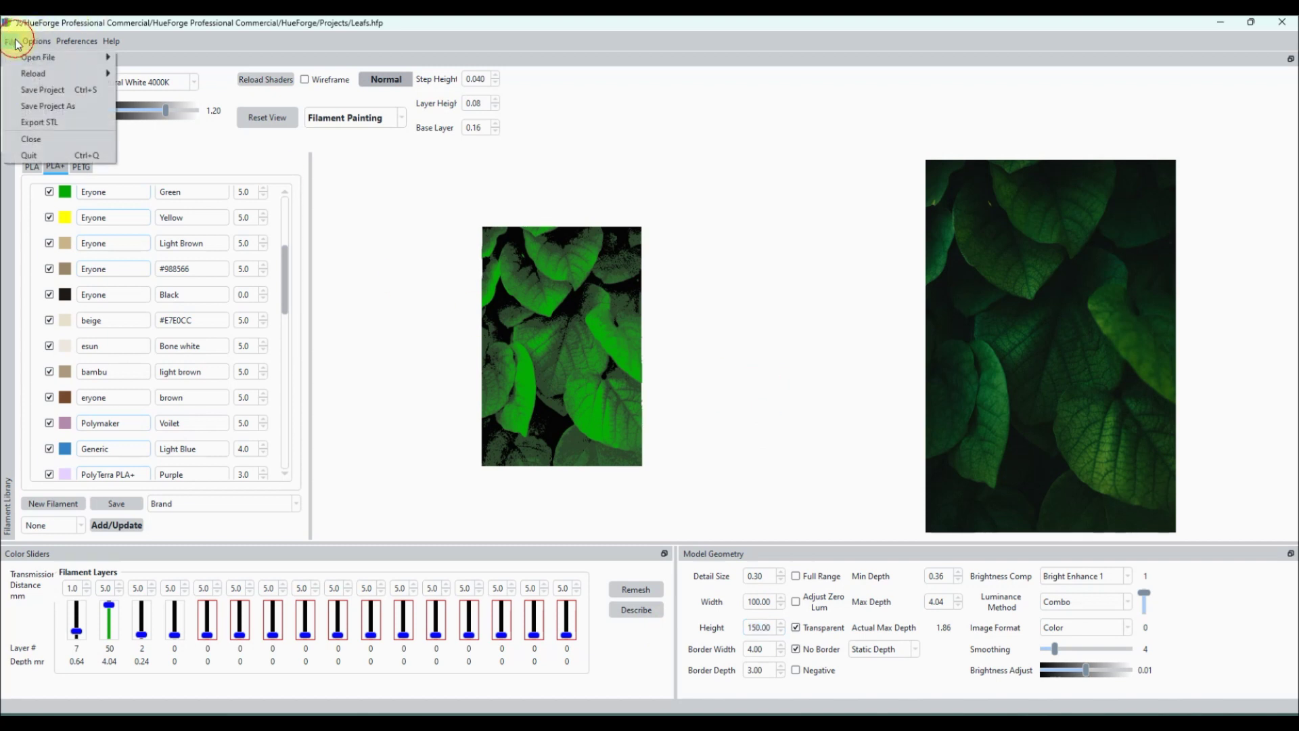
left_click(69, 106)
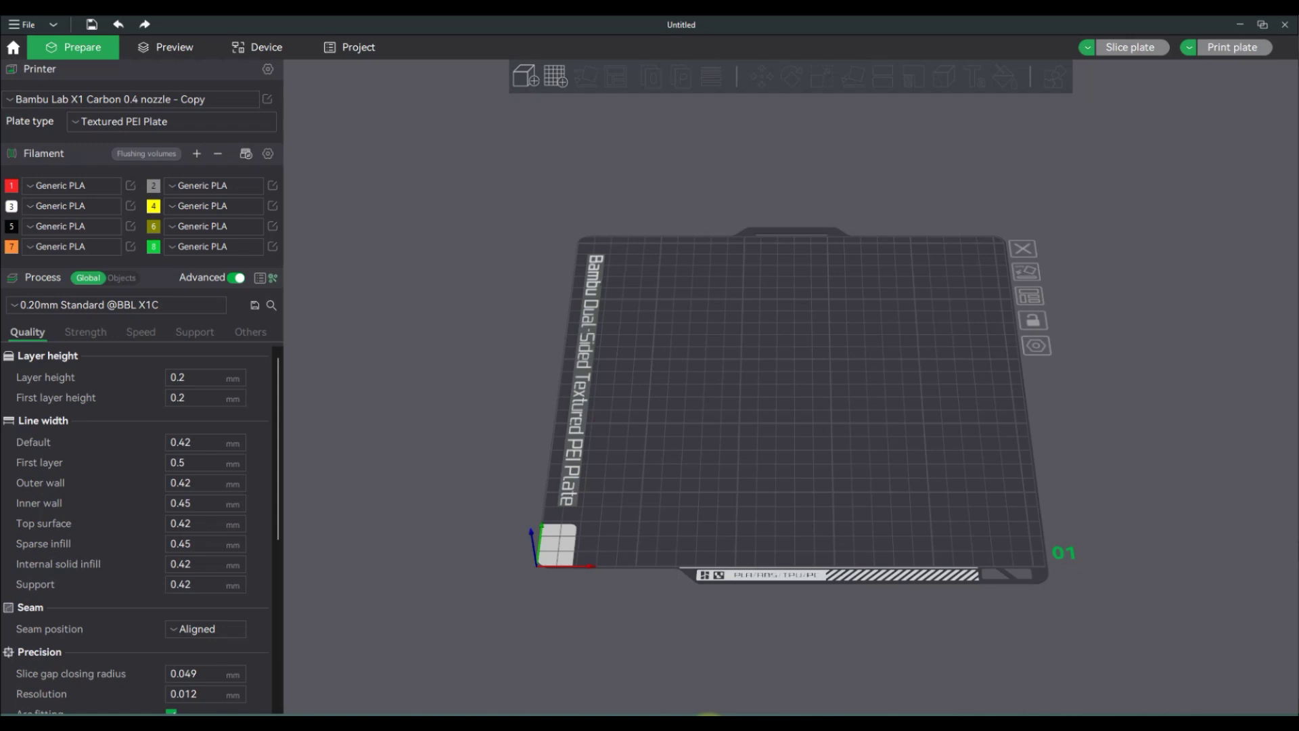
Step: Start a new Bambu Studio project and import Leafs_Front_150x225.stl onto the plate
left_click(19, 26)
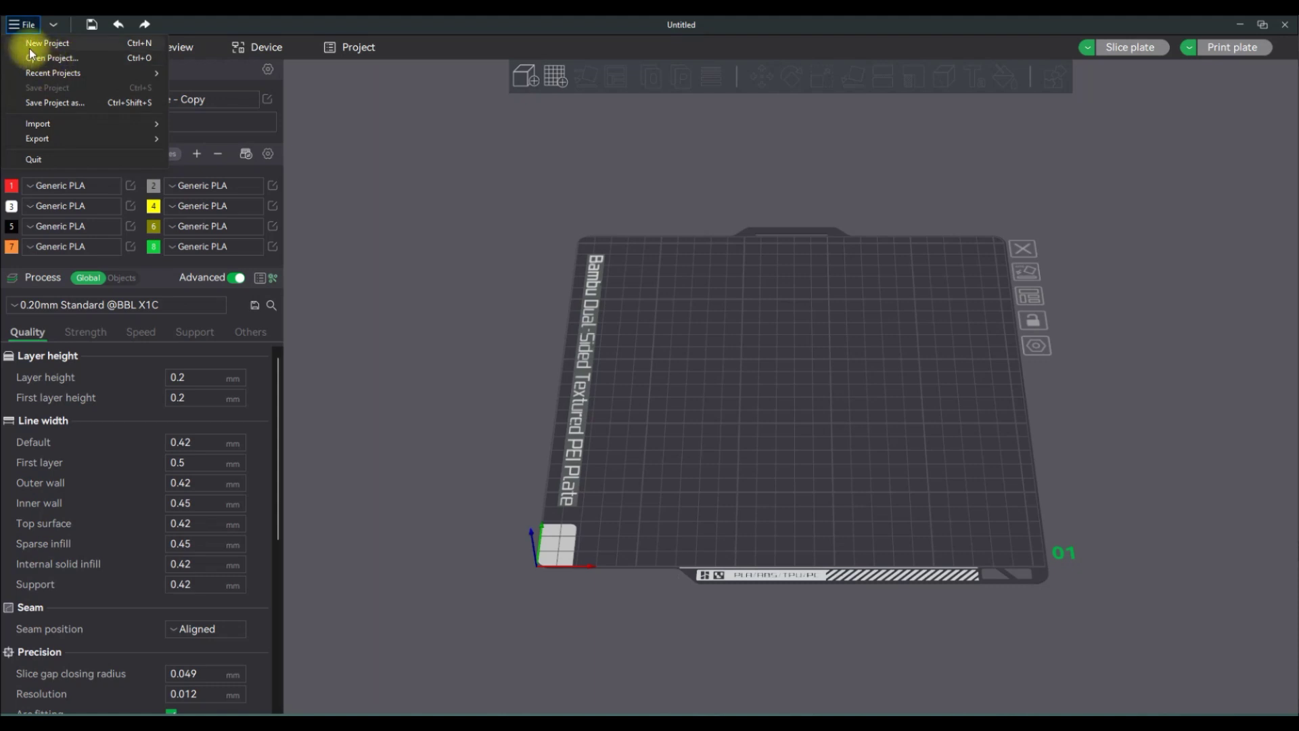
left_click(37, 44)
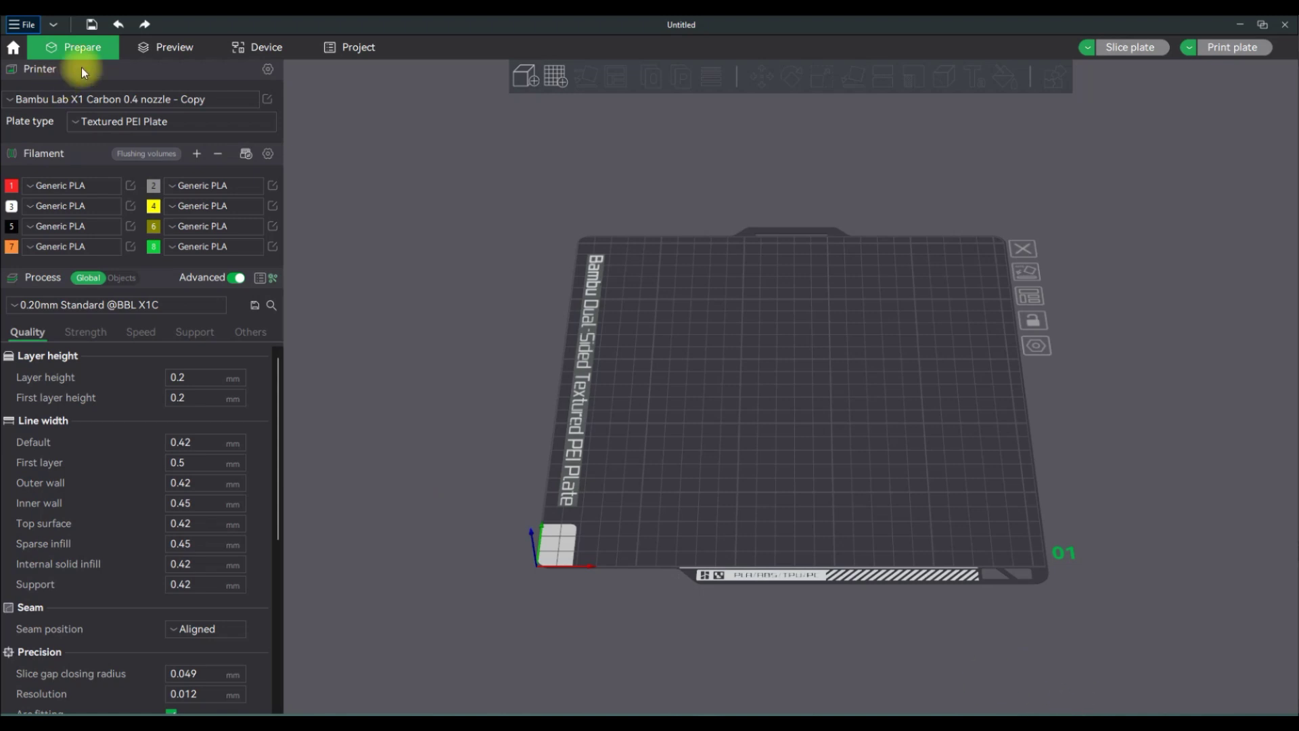
left_click(522, 75)
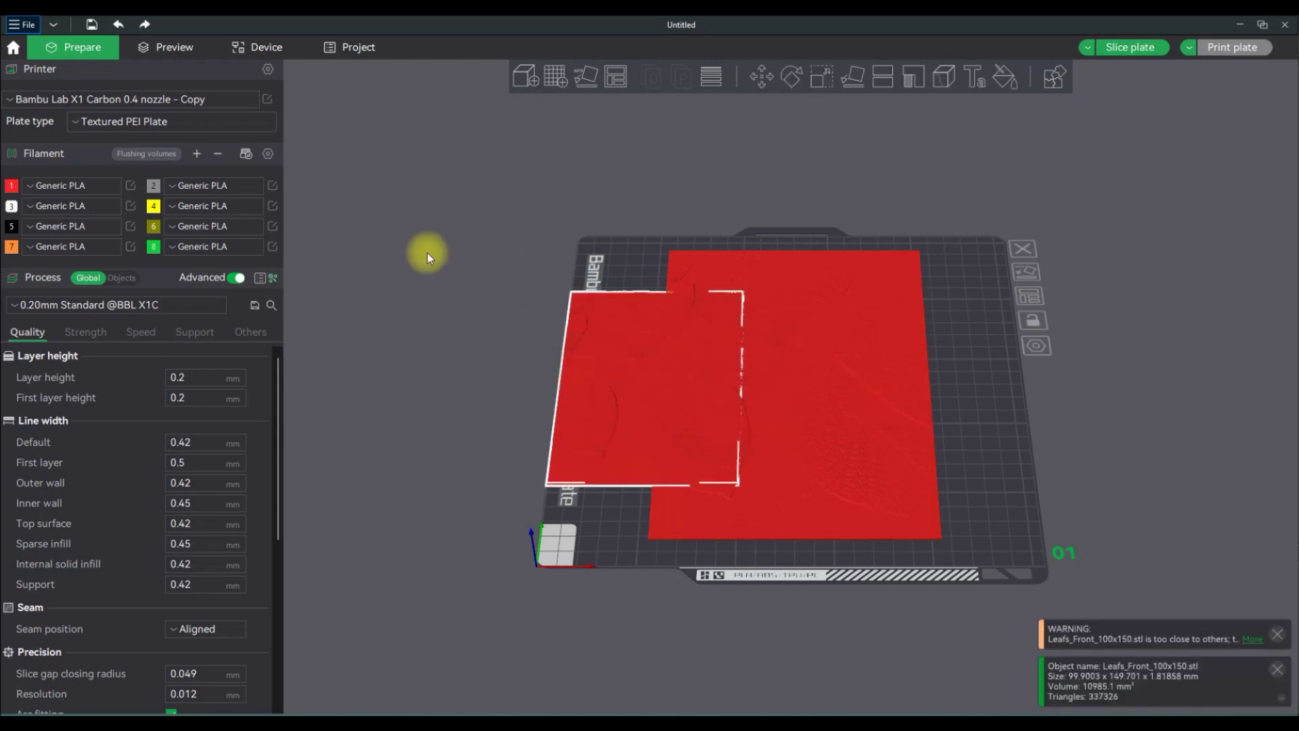
Step: Replace the large leaf model with Leafs_Front_100x150 and set the plate to Cool Plate / PLA Plate
left_click(897, 383)
key("Delete")
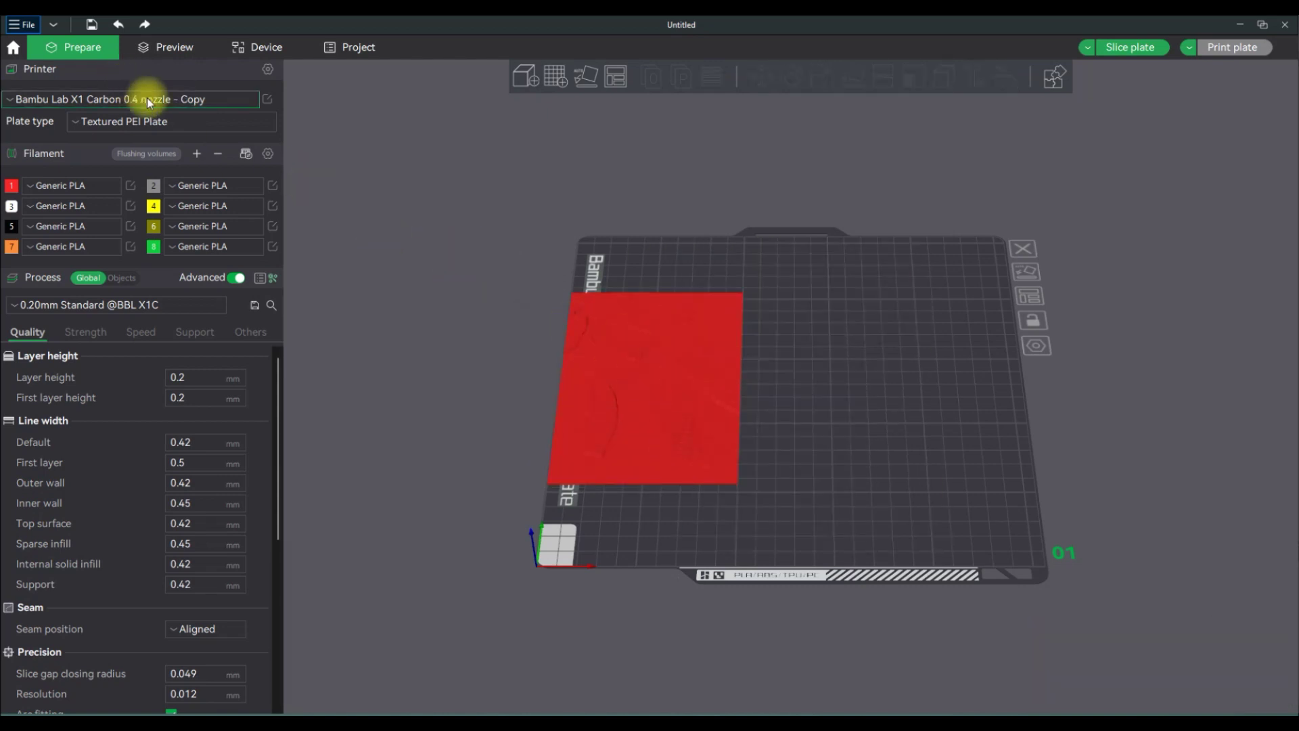
left_click(133, 125)
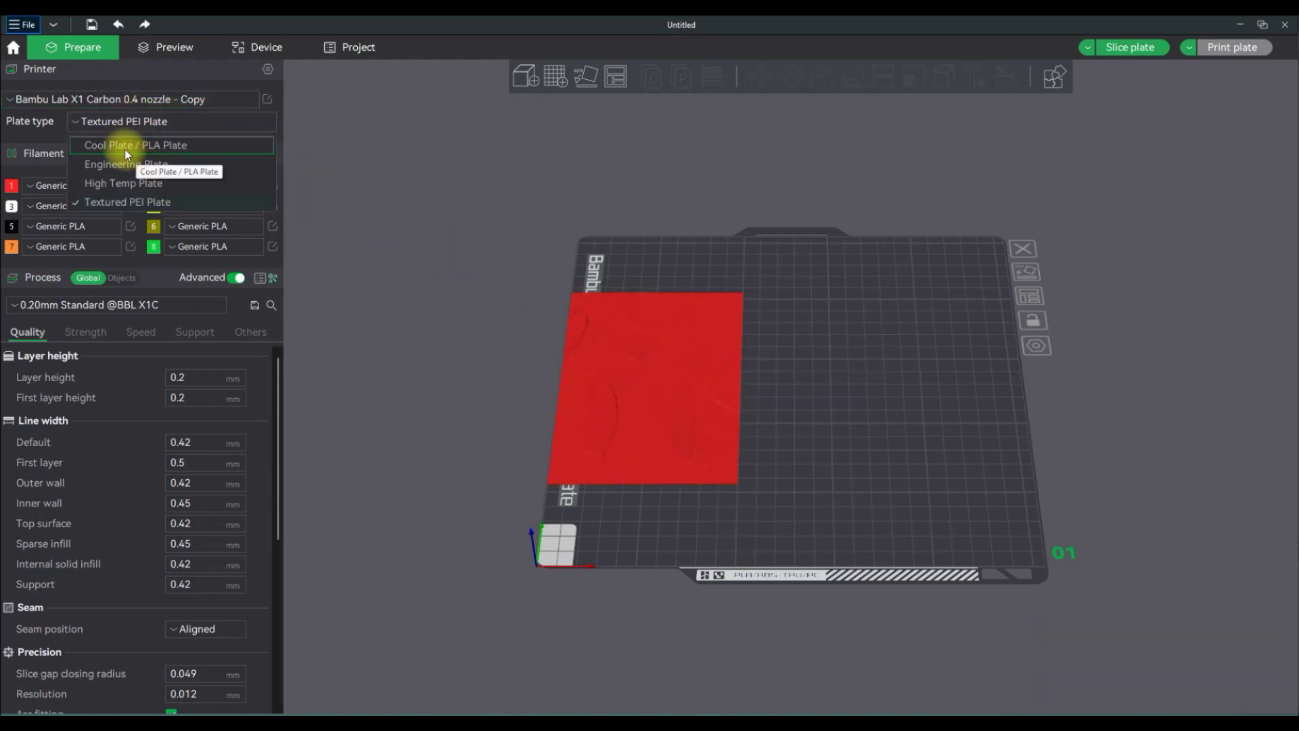
left_click(128, 141)
left_click(246, 154)
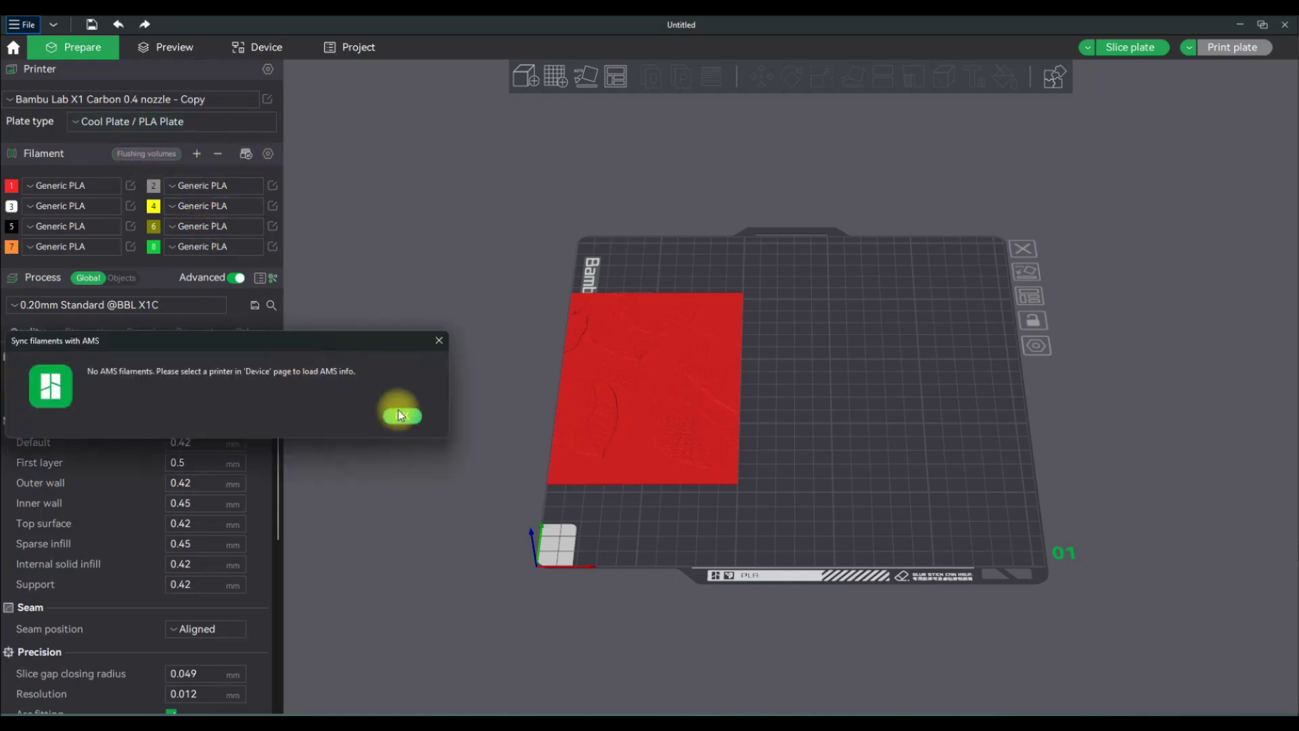
left_click(398, 408)
Step: Select the online printer on the Device page and accept the flushing volumes unchanged
left_click(277, 44)
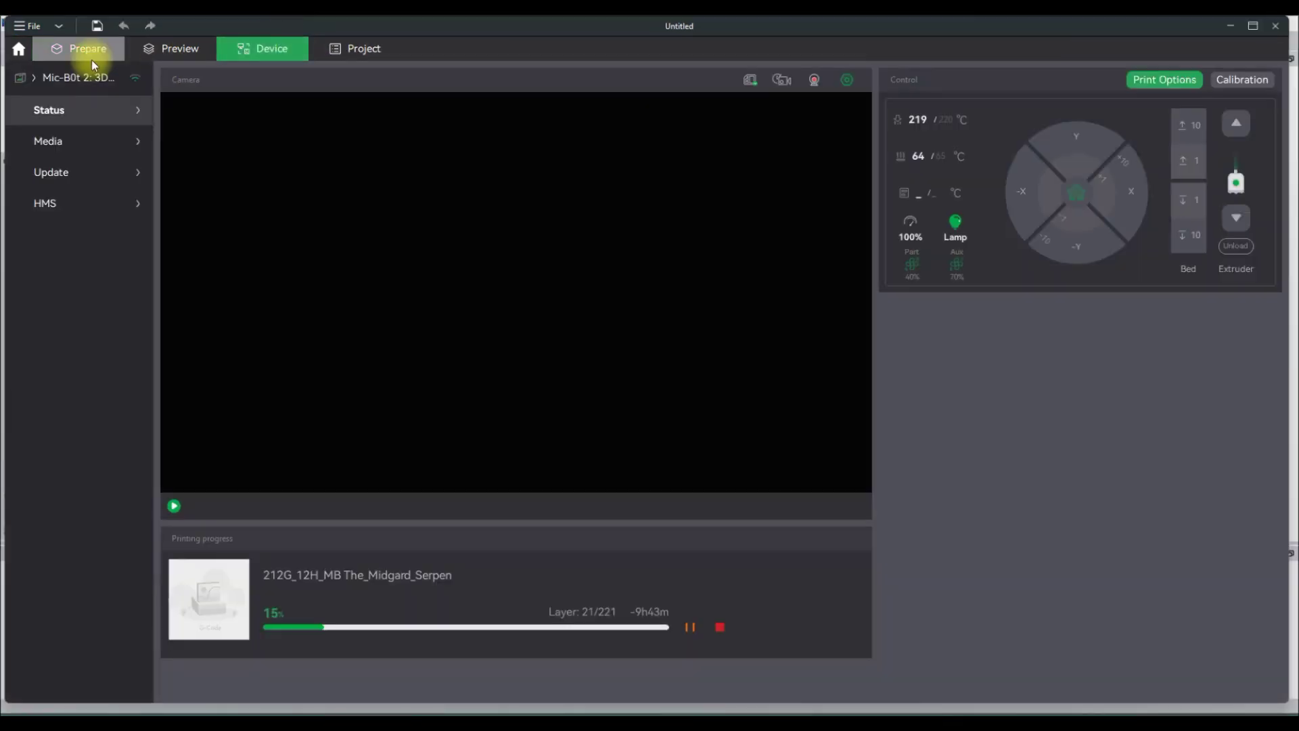
left_click(68, 80)
left_click(74, 178)
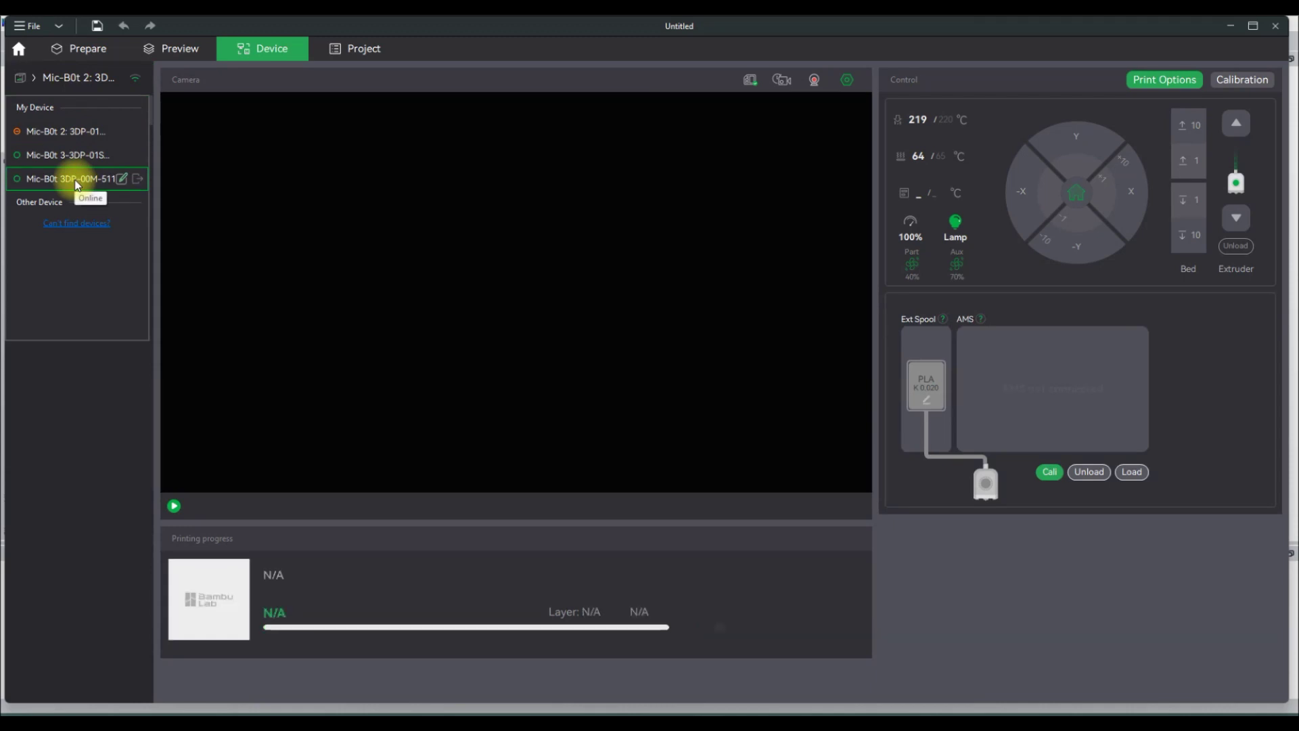
left_click(82, 51)
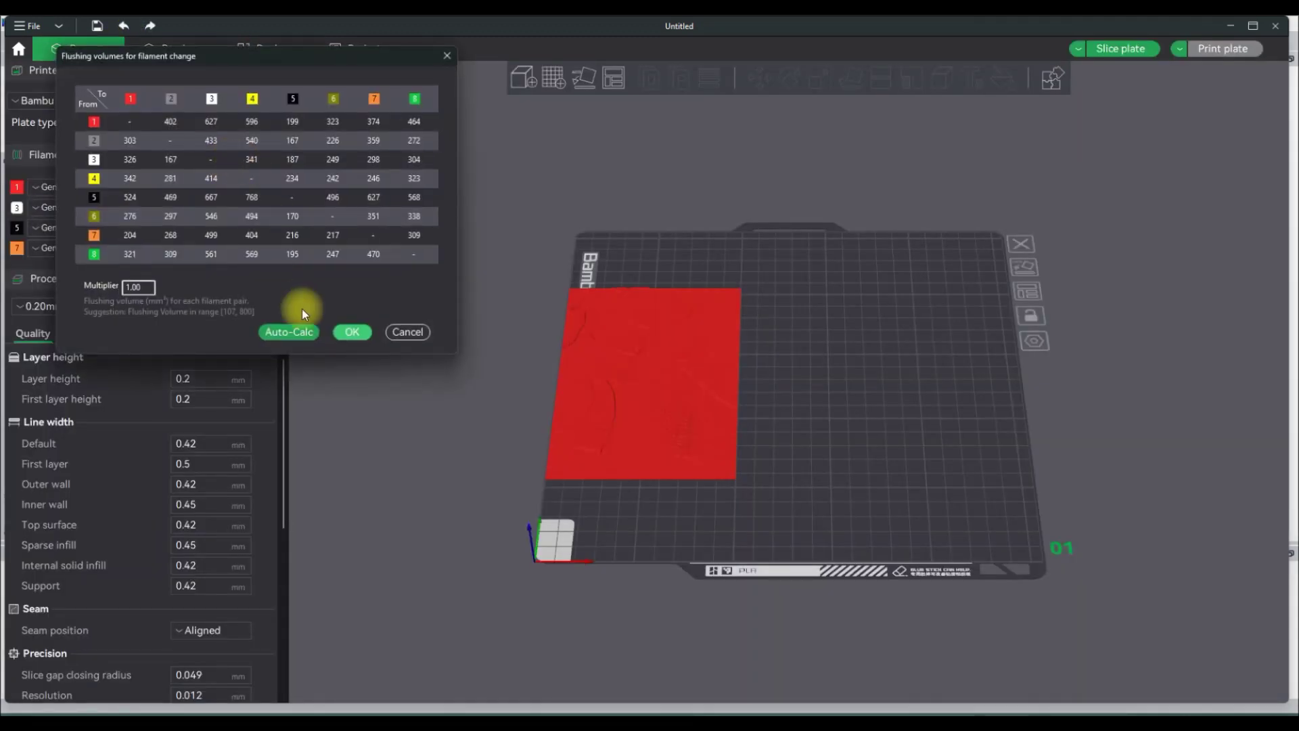
double_click(139, 287)
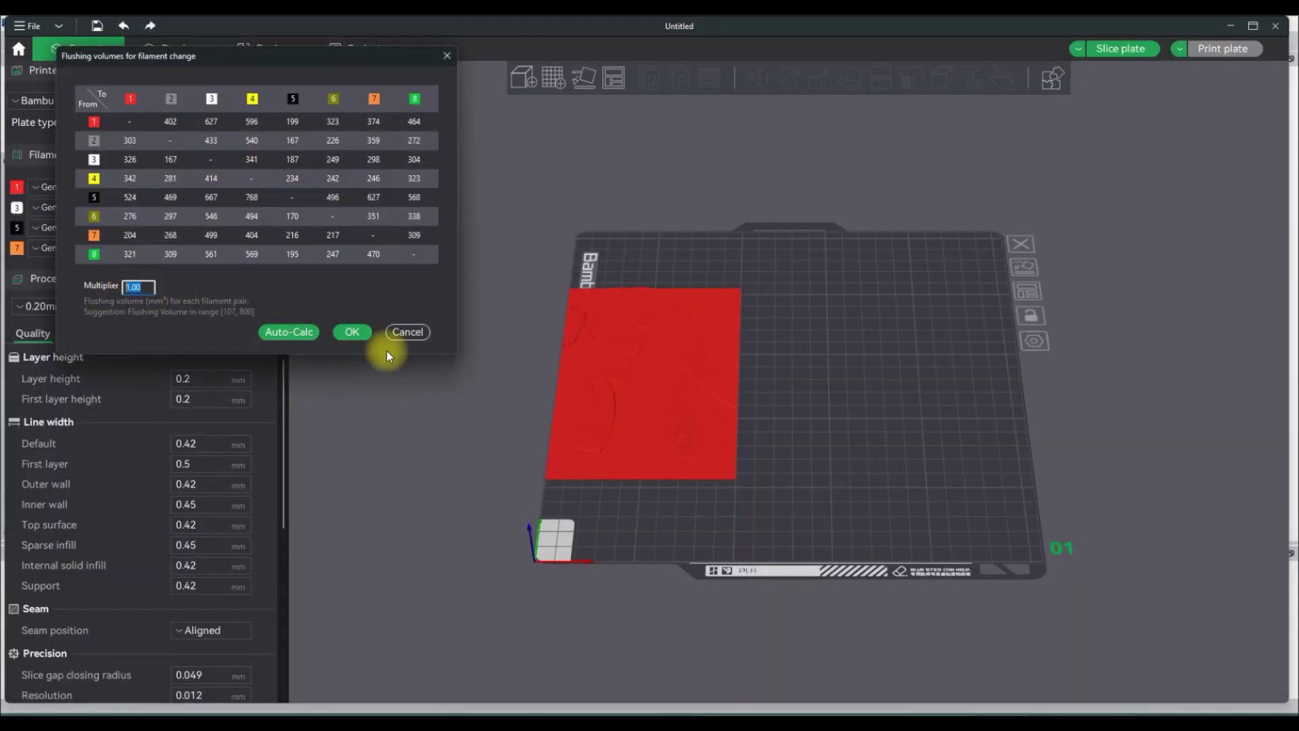
left_click(357, 333)
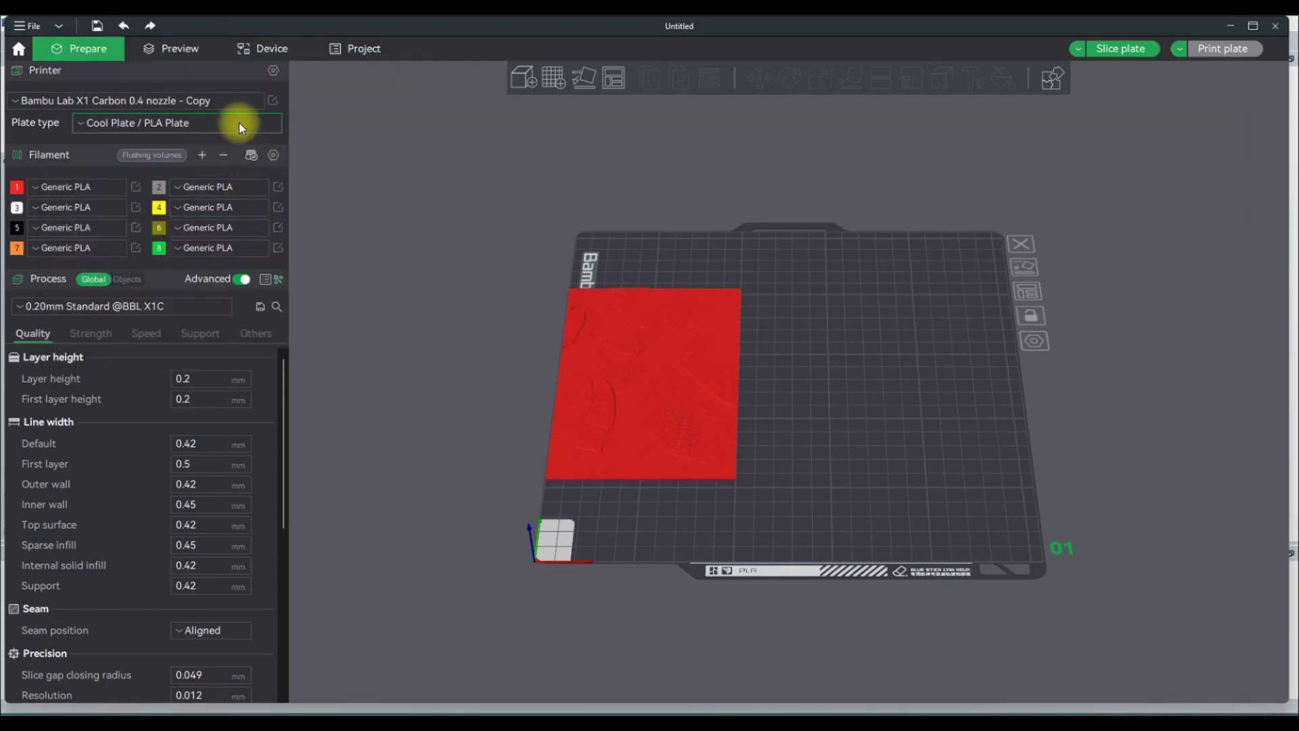
left_click(1253, 25)
Step: Resync all AMS filaments, make filament 1 green, and centre the leaf model on the plate
left_click(243, 159)
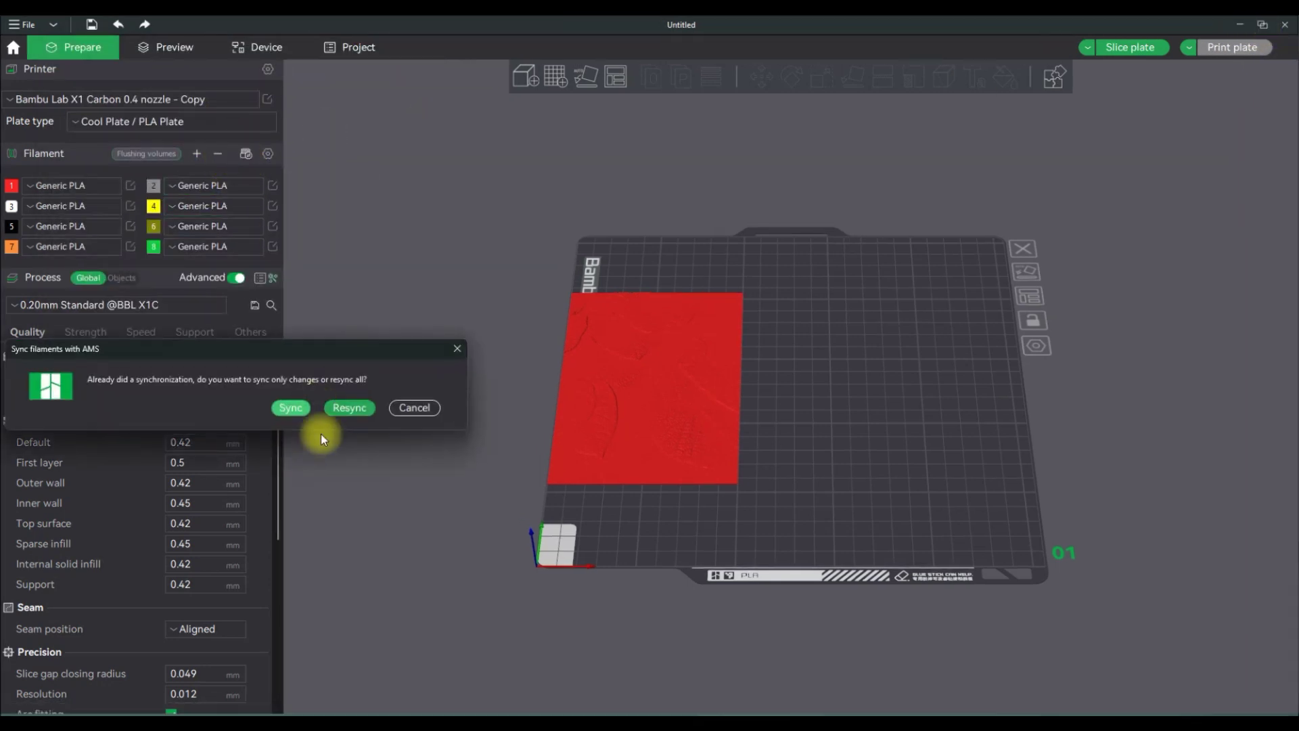
left_click(346, 408)
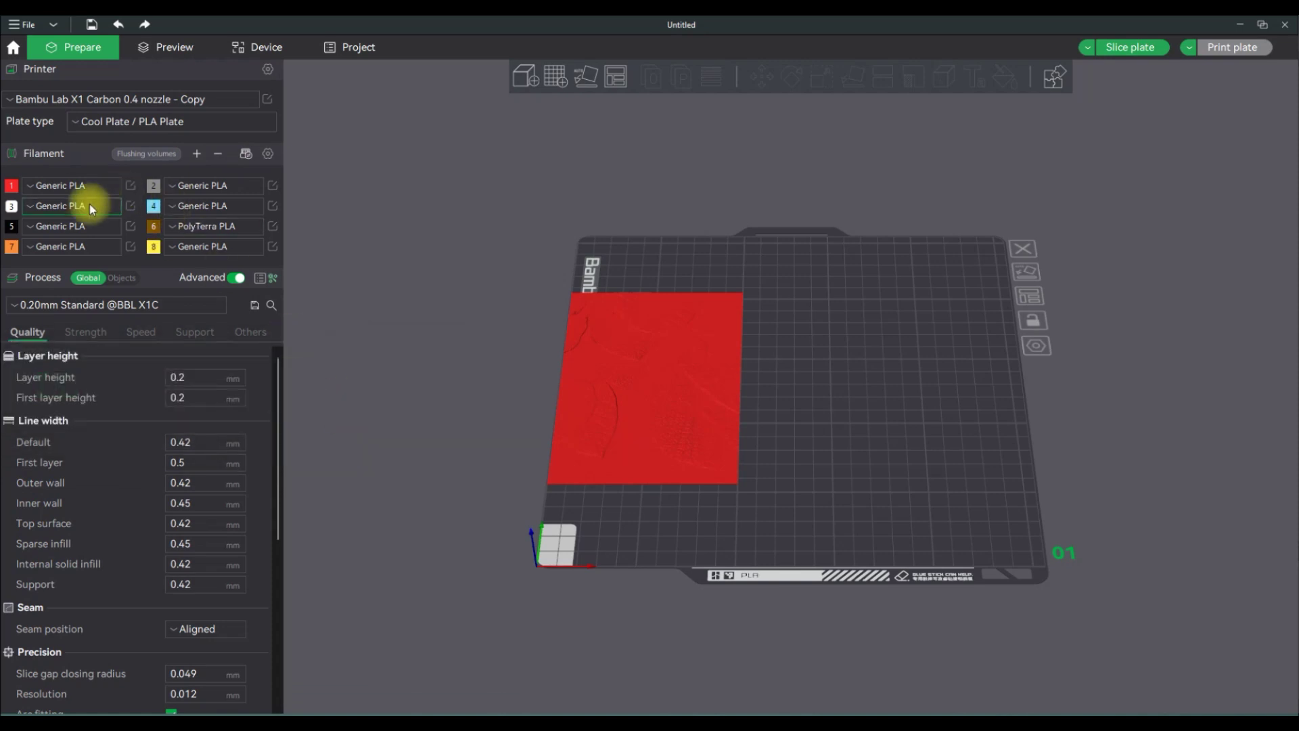
left_click(13, 186)
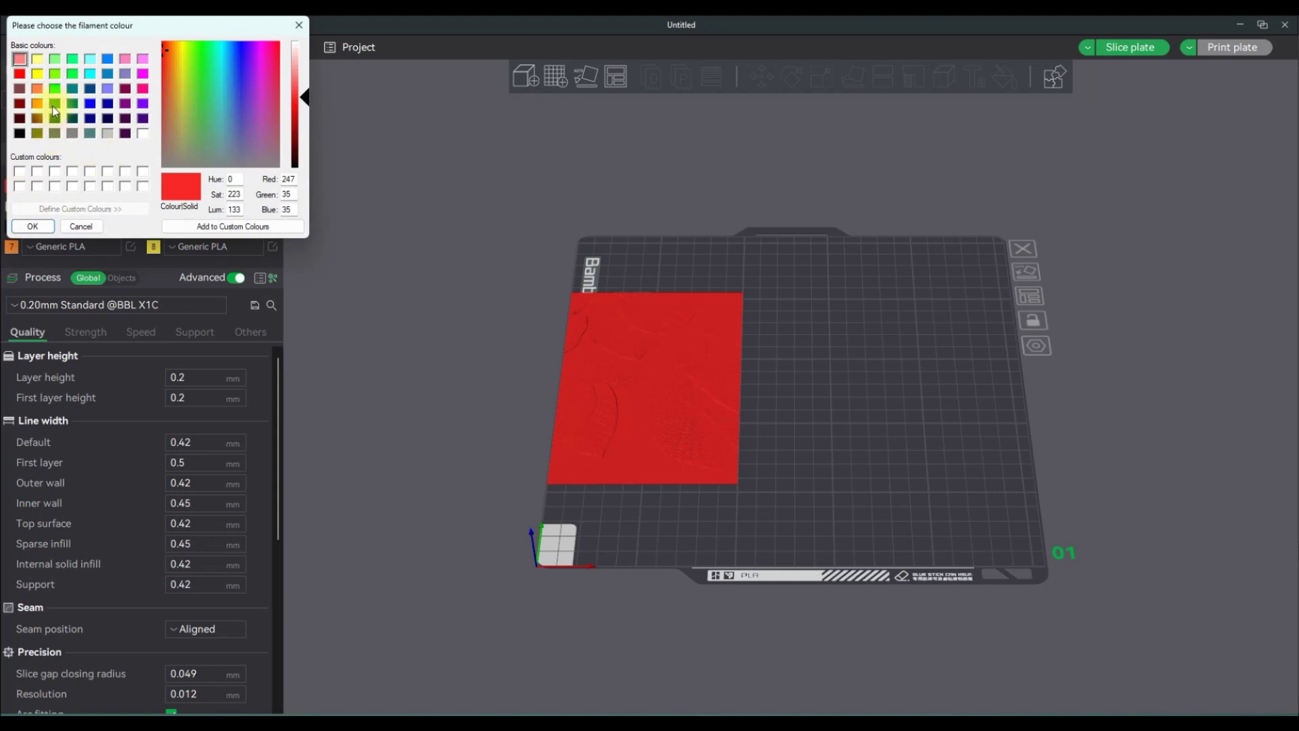
left_click(55, 89)
left_click(32, 226)
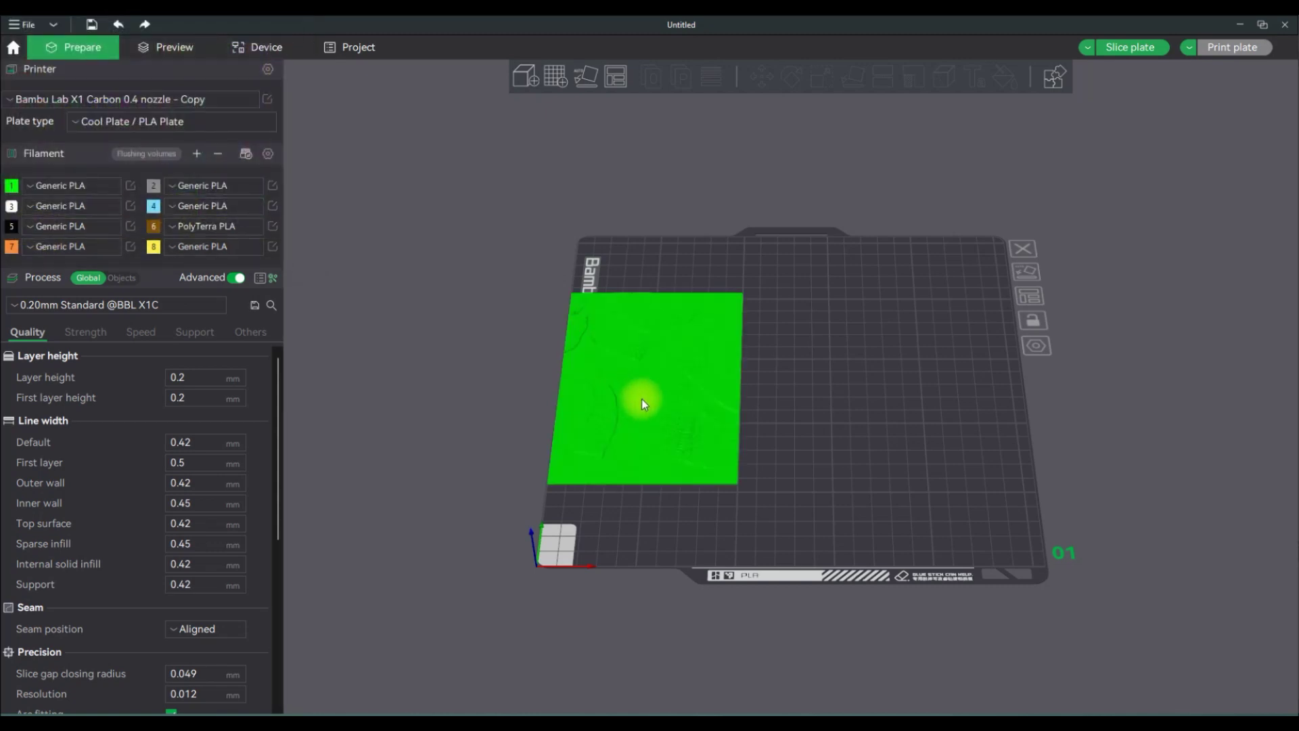
left_click_drag(641, 404, 779, 408)
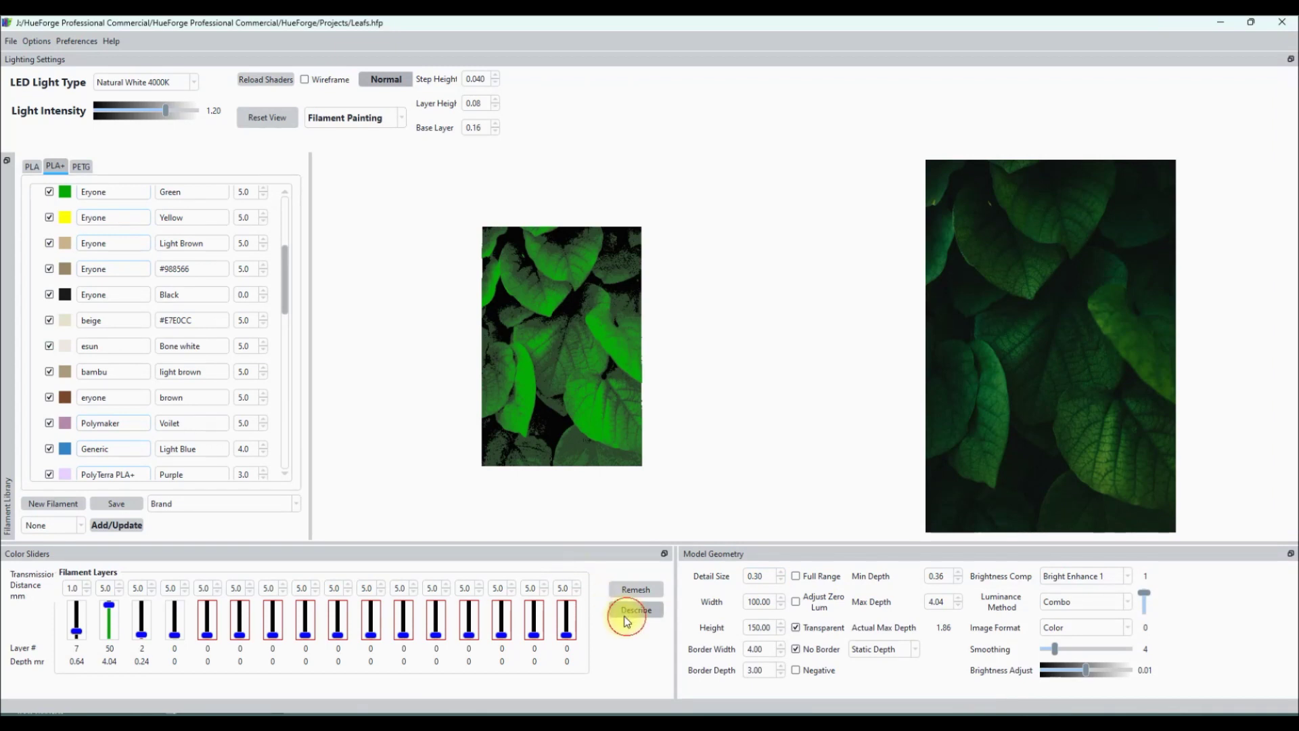
Step: View and close HueForge's filament swap instructions, then minimise HueForge
left_click(626, 611)
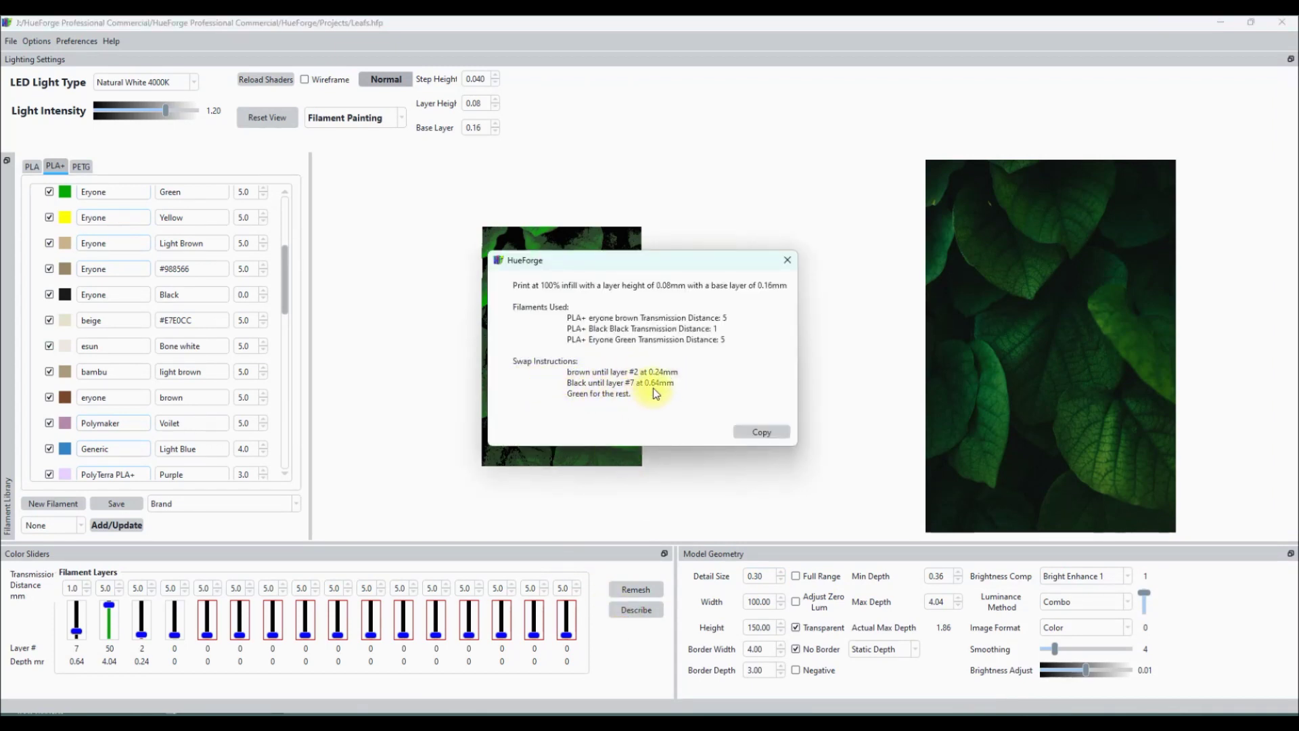
left_click(788, 261)
left_click(1221, 22)
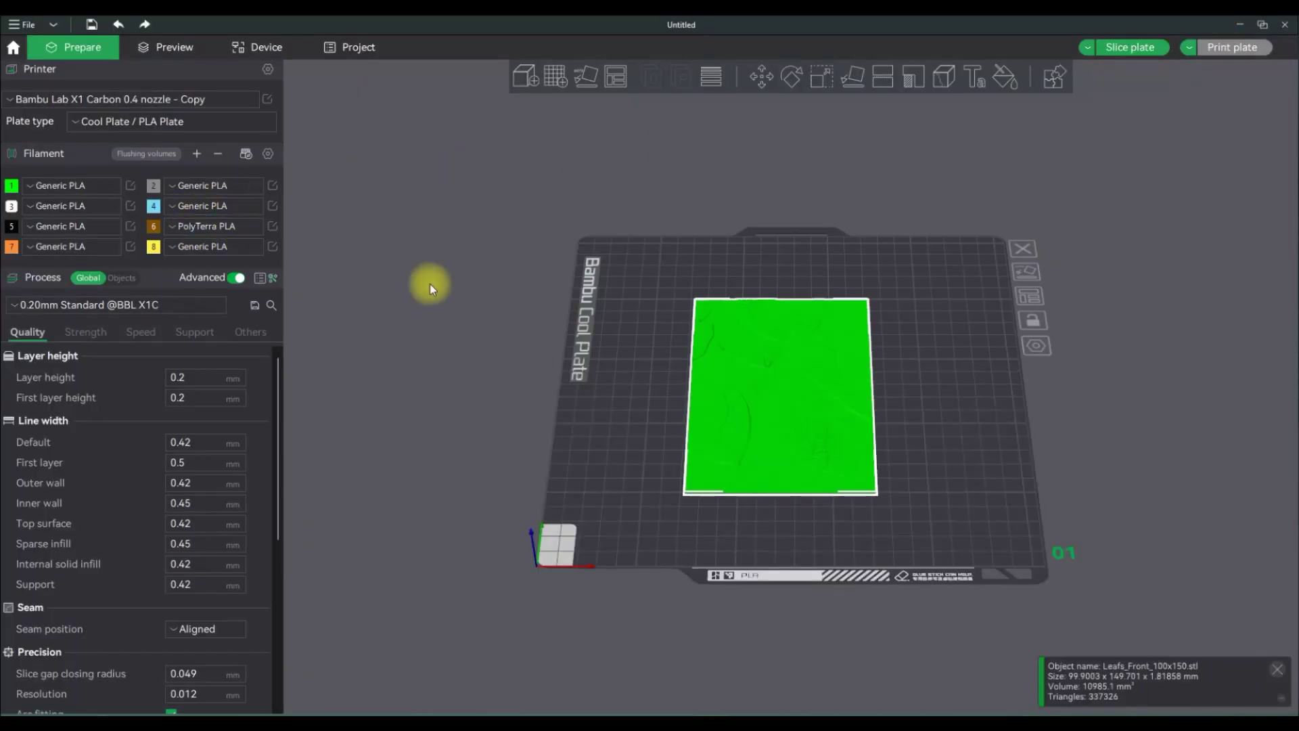
Step: Switch the process preset to Hue Forge for the leaf plate
right_click(807, 414)
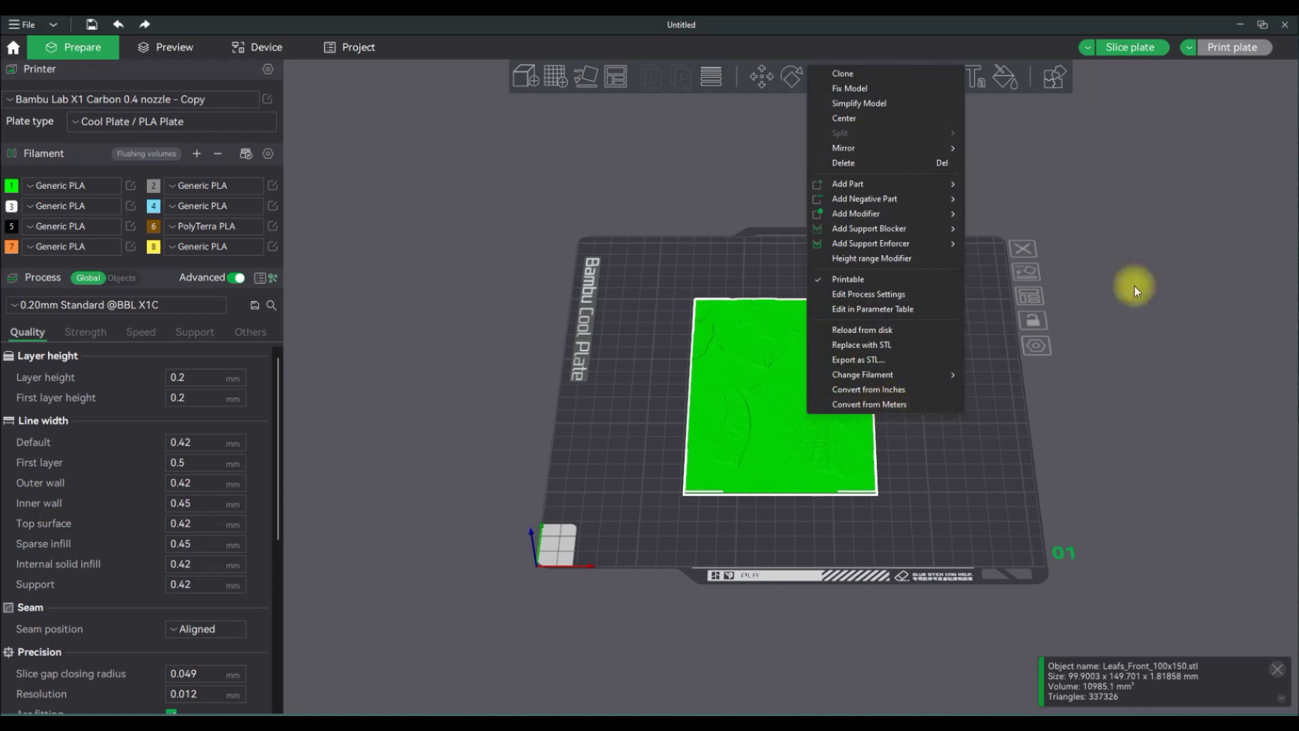
left_click(1101, 112)
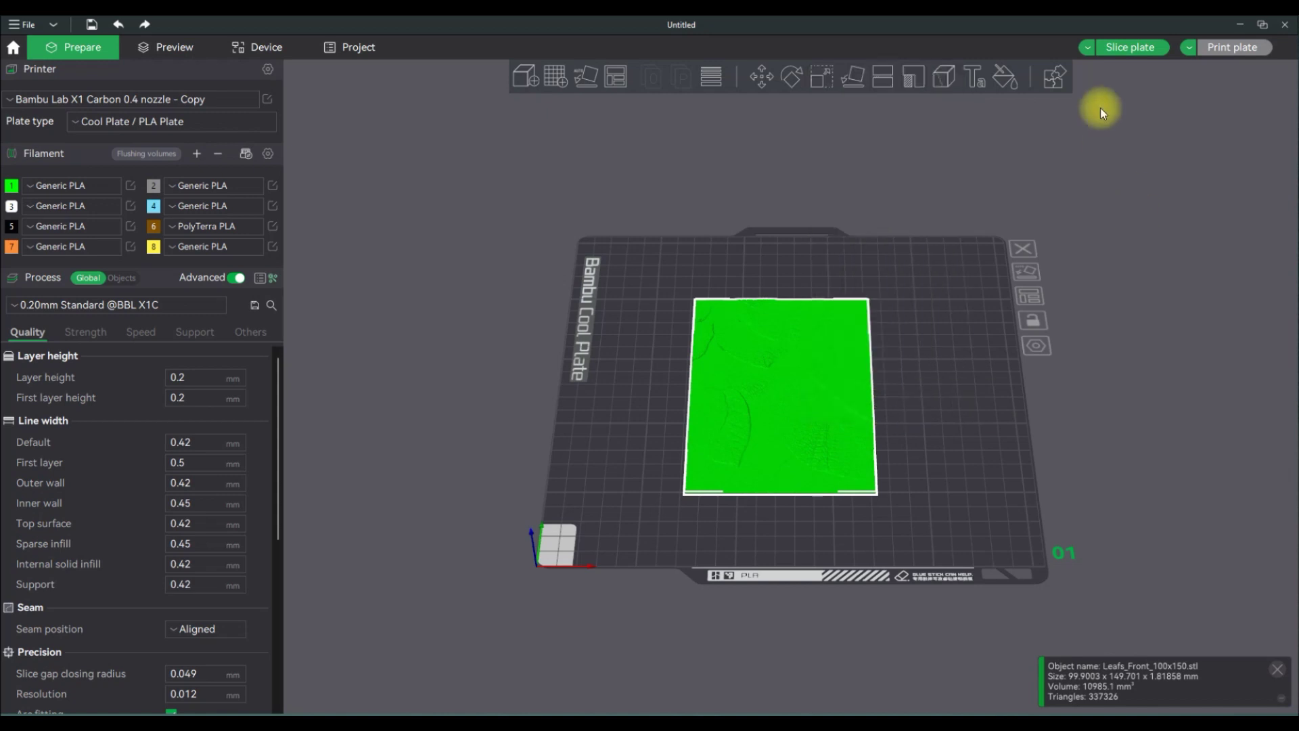
left_click(145, 306)
left_click(103, 404)
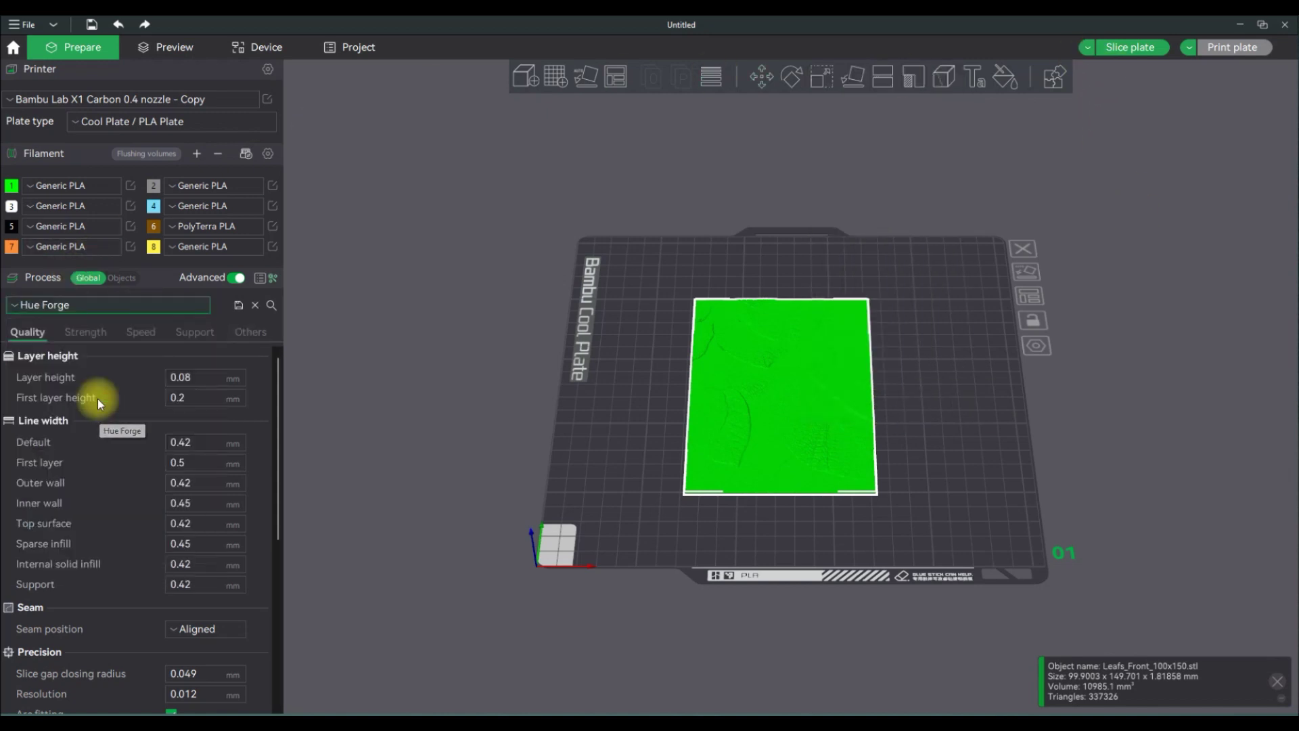
left_click(536, 326)
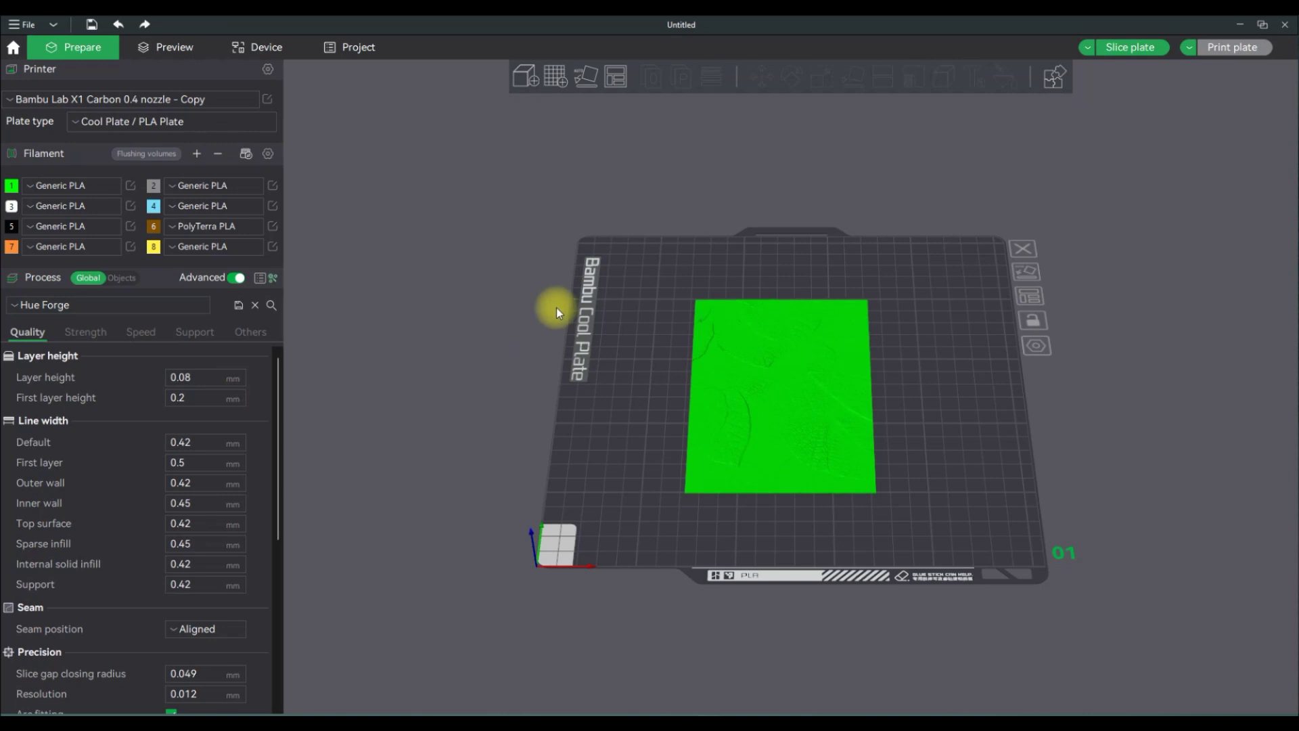
Step: Check the speed and strength settings, then slice the plate (4.53 m, 13.51 g, 1h11m)
left_click(144, 332)
left_click(107, 331)
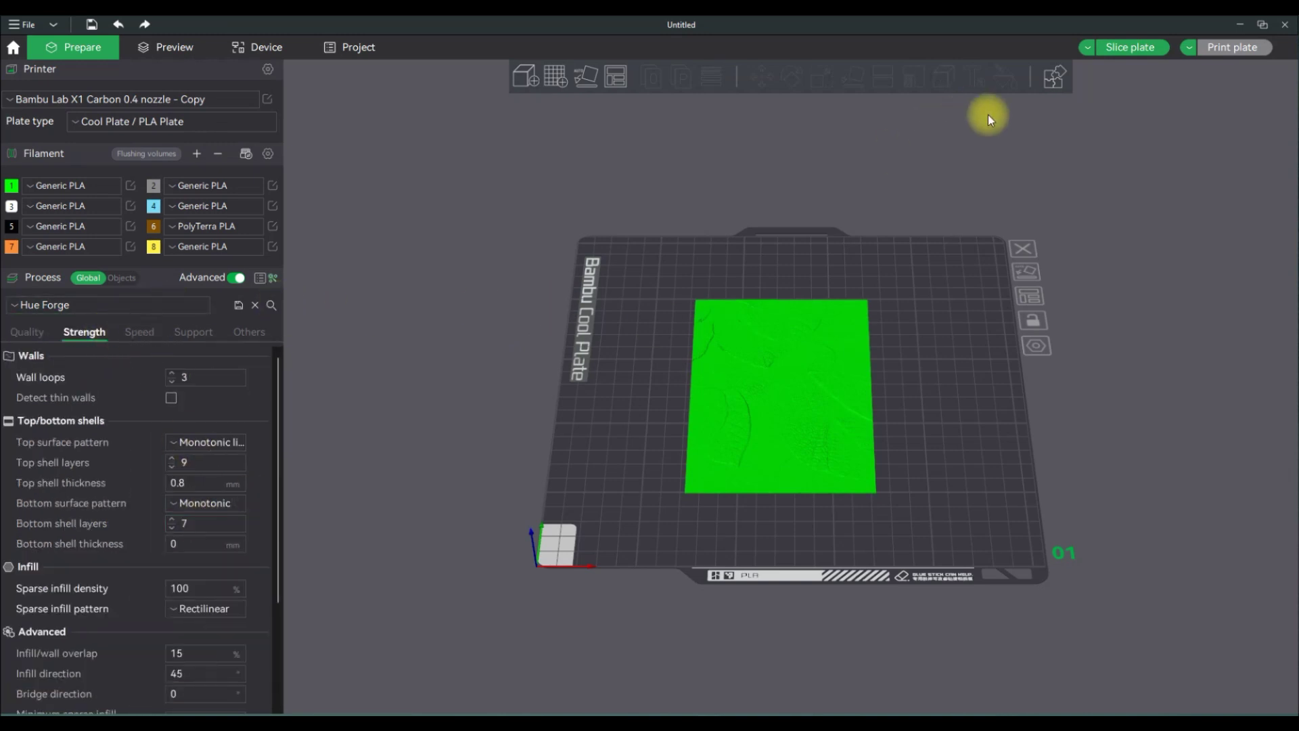
left_click(1144, 49)
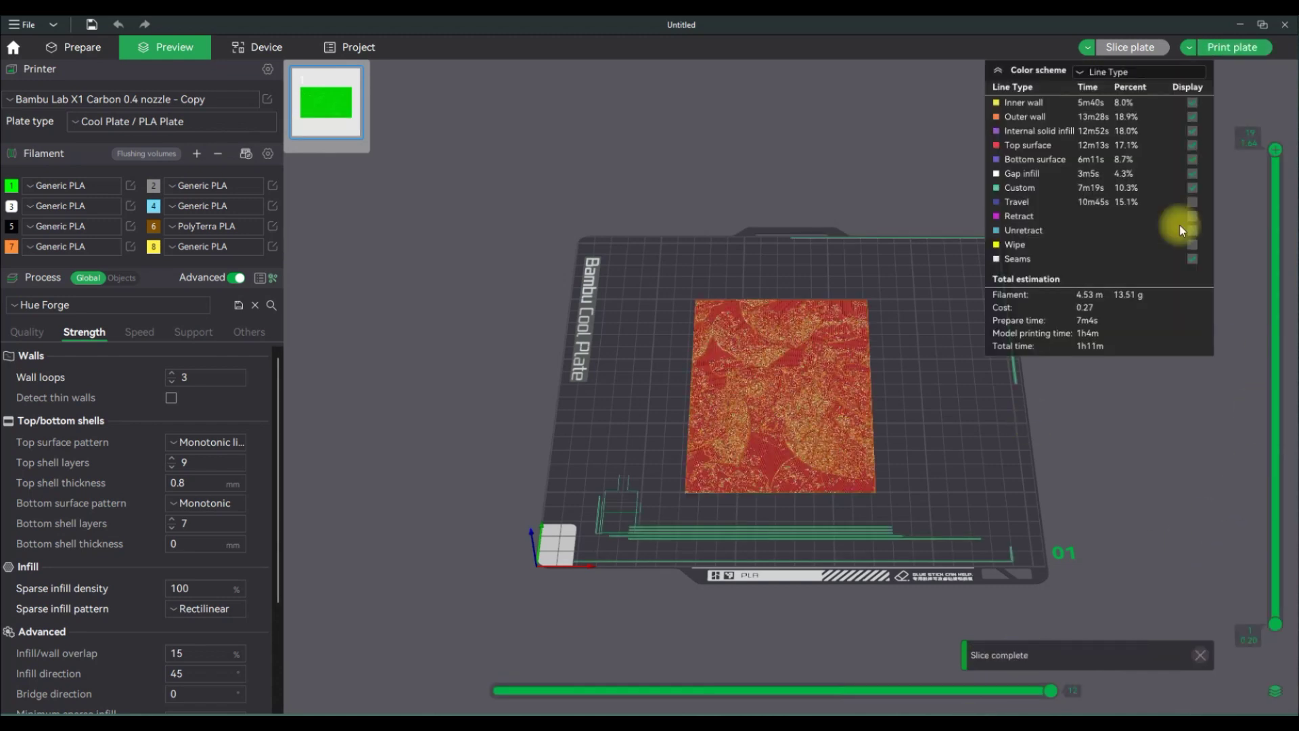
Step: Add a change to black filament 5 at an early layer, leaving filament 1's colour unchanged
left_click_drag(1276, 150, 1270, 582)
right_click(1275, 583)
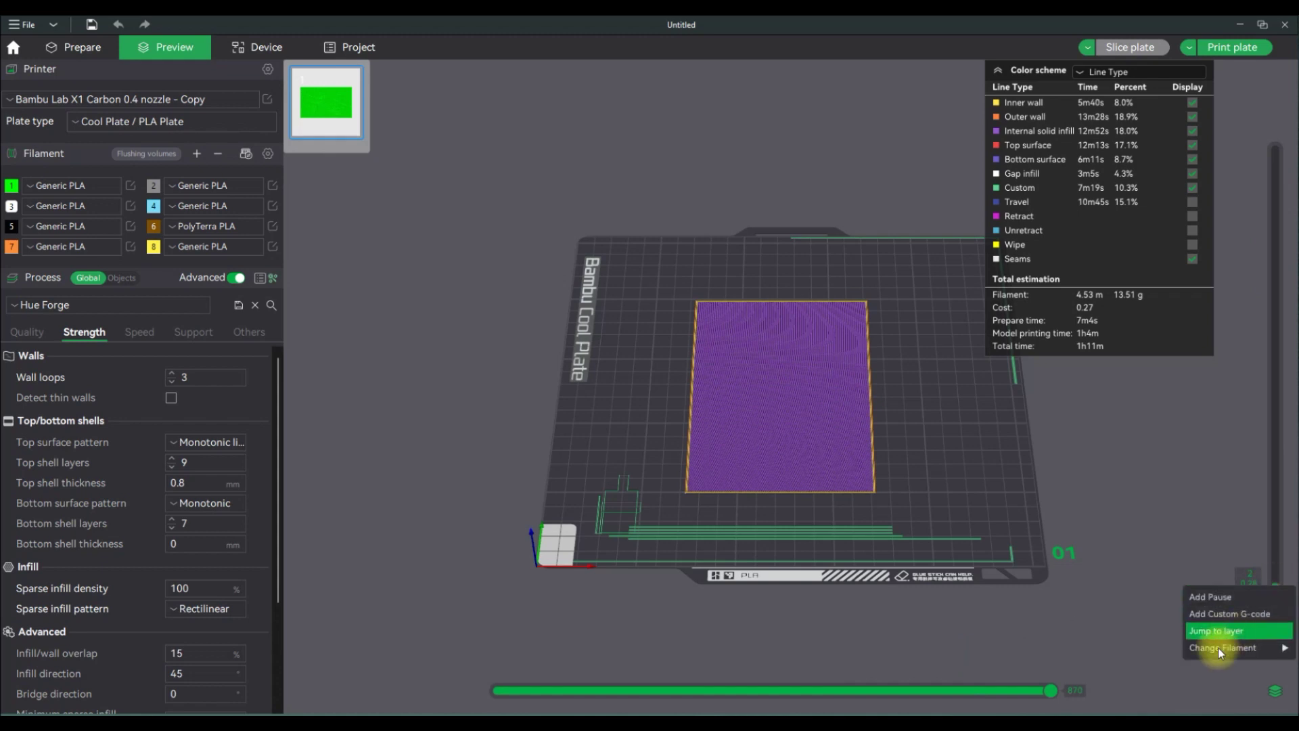
mouse_move(1217, 648)
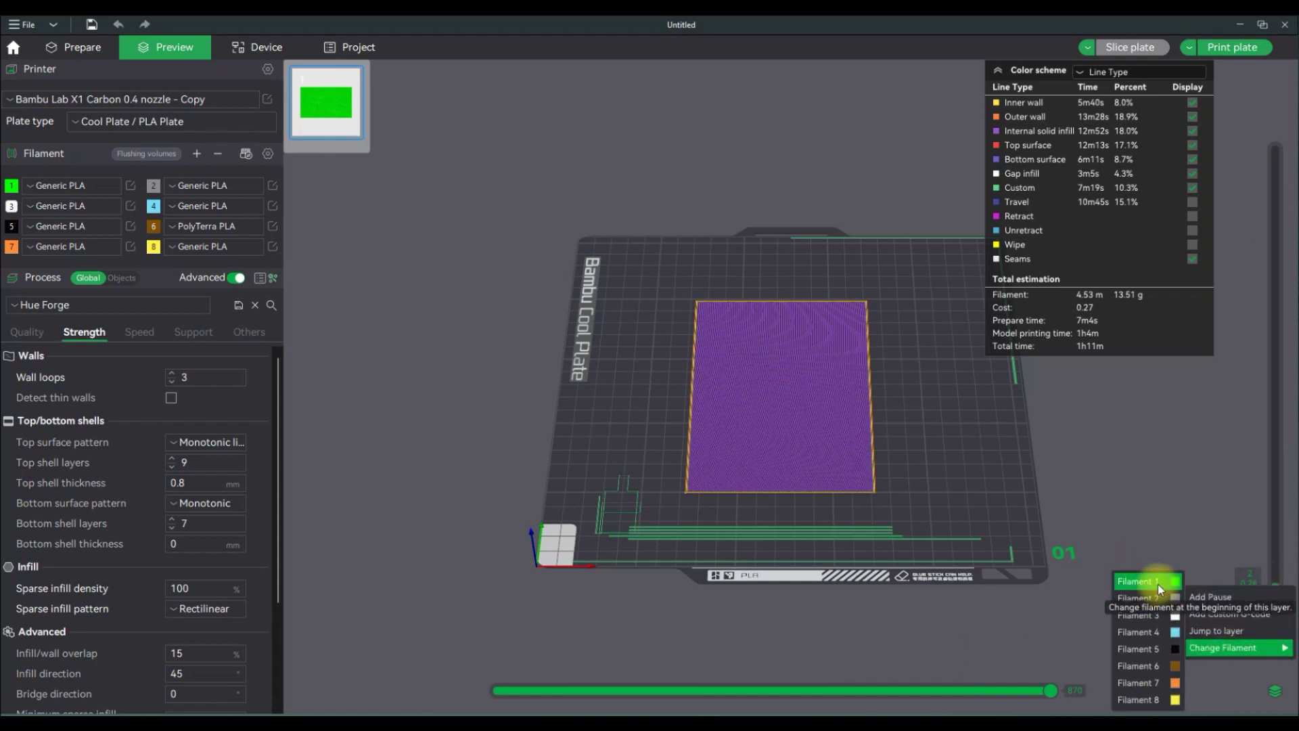
left_click(1128, 650)
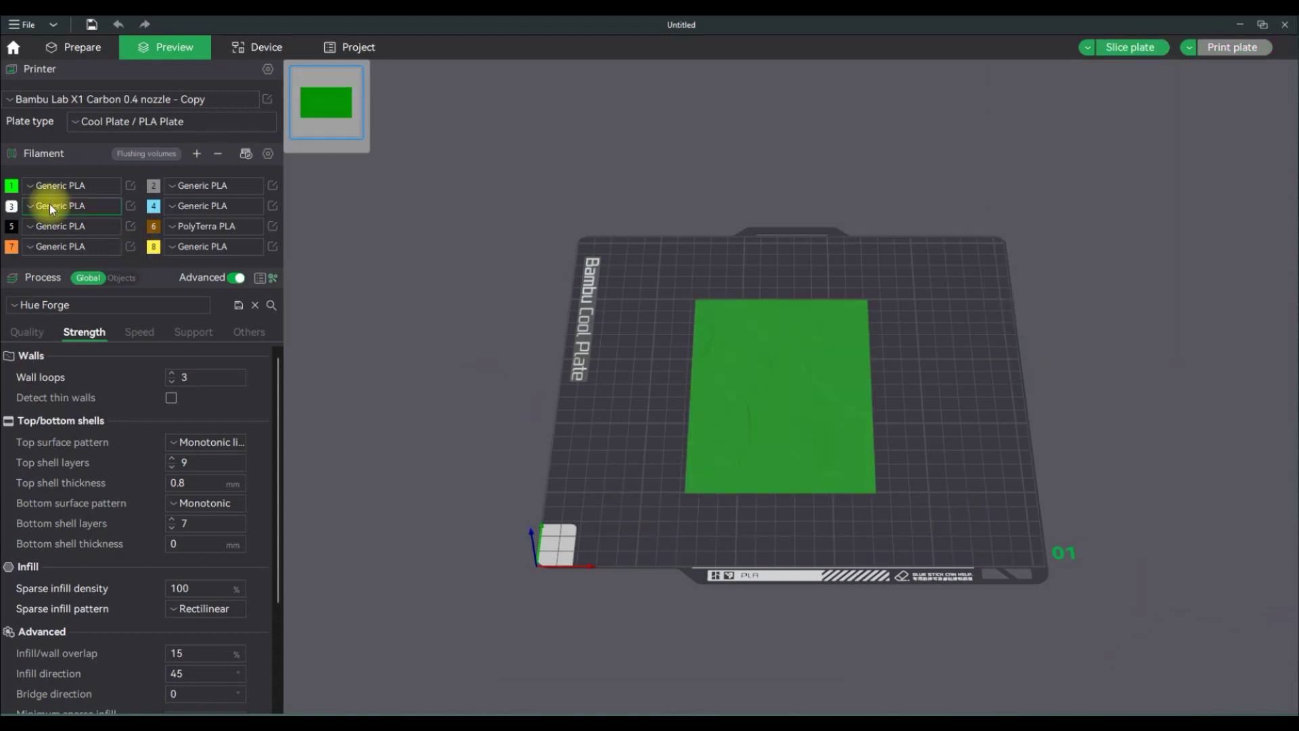
left_click(11, 187)
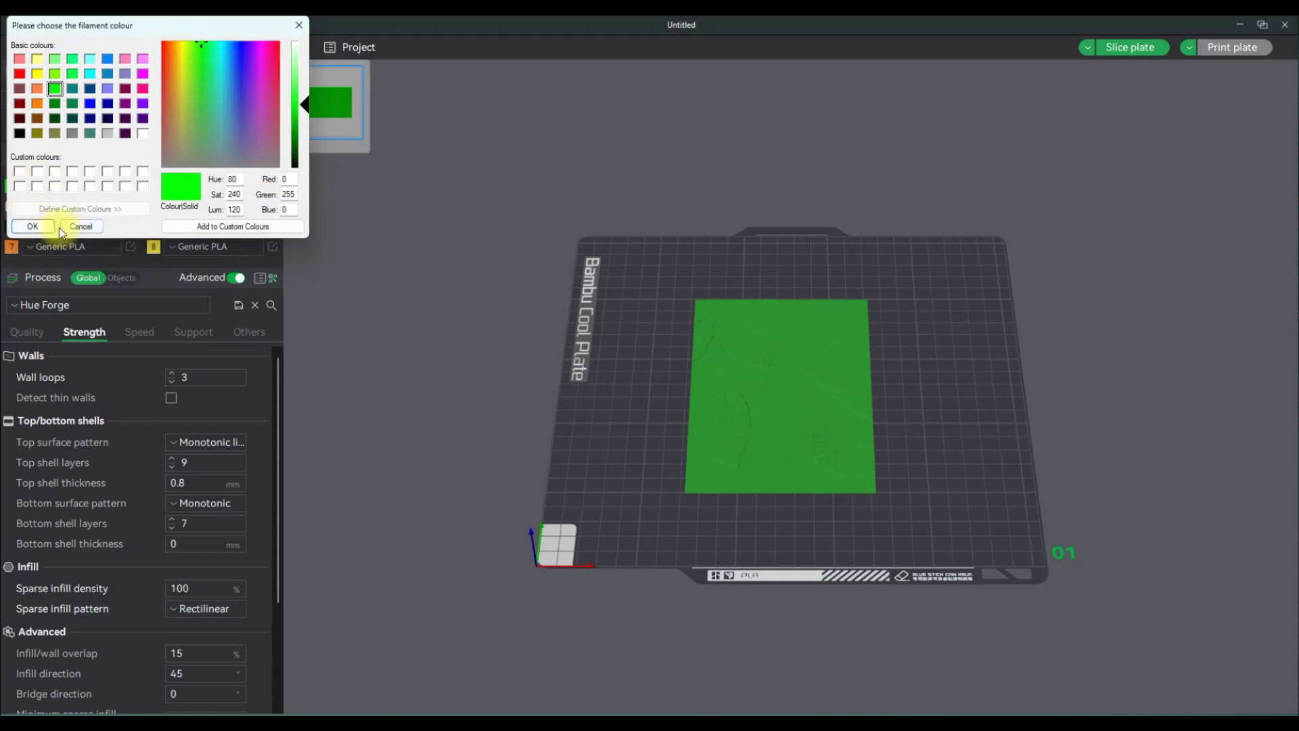
left_click(81, 227)
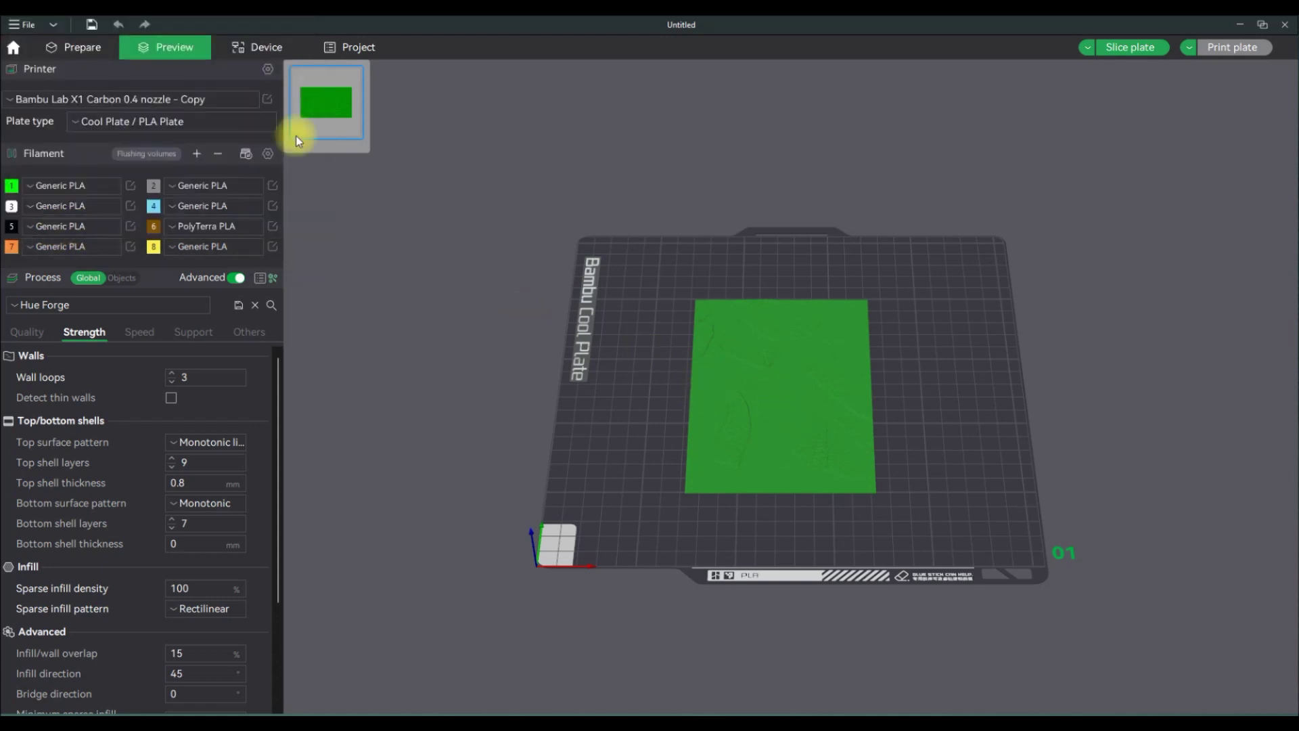
Step: Assign brown filament 6 to the whole leaf model and slice the plate
left_click(84, 47)
left_click(794, 371)
right_click(793, 371)
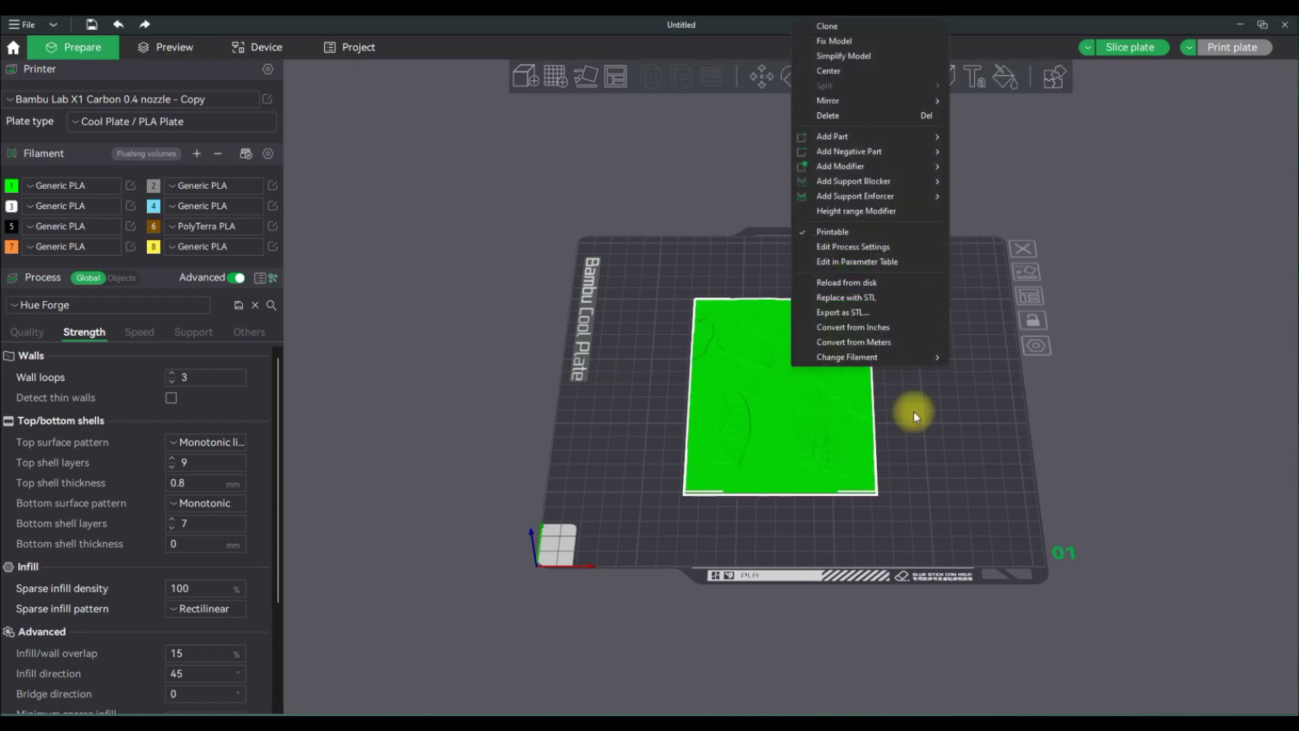
mouse_move(921, 353)
left_click(987, 446)
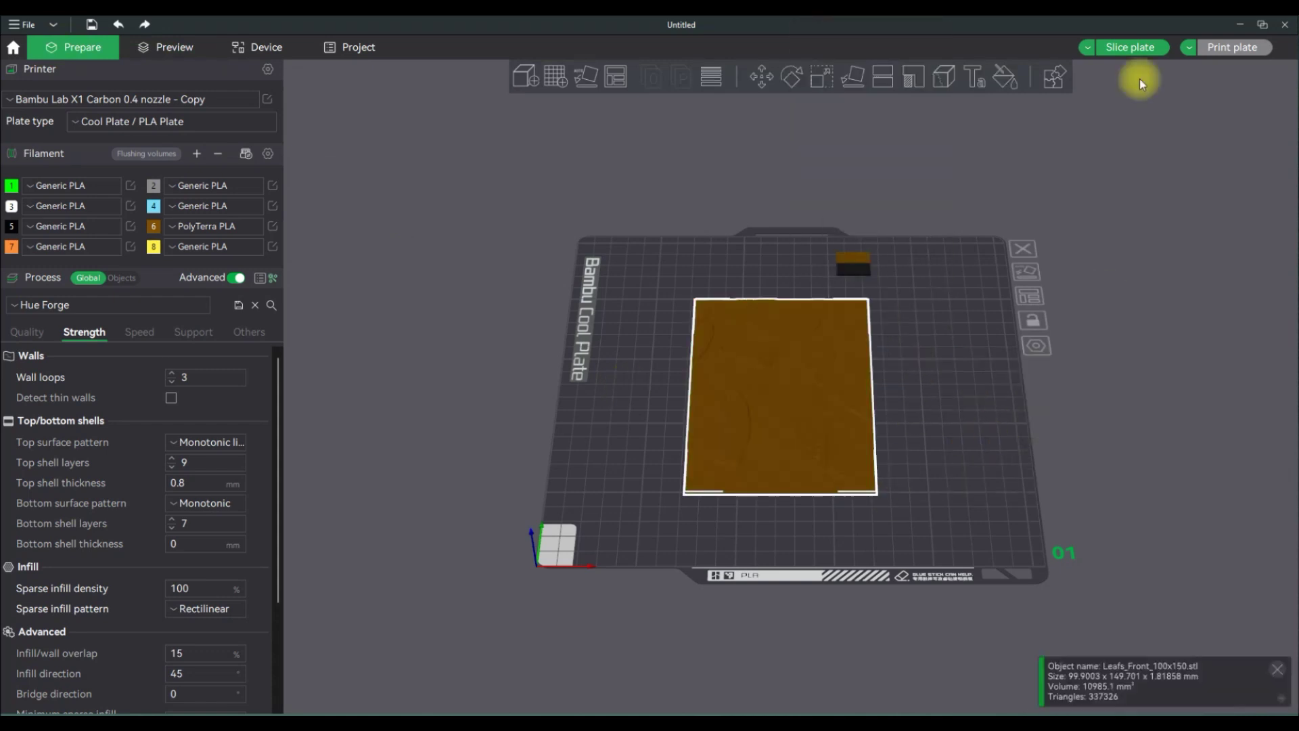
left_click(1131, 47)
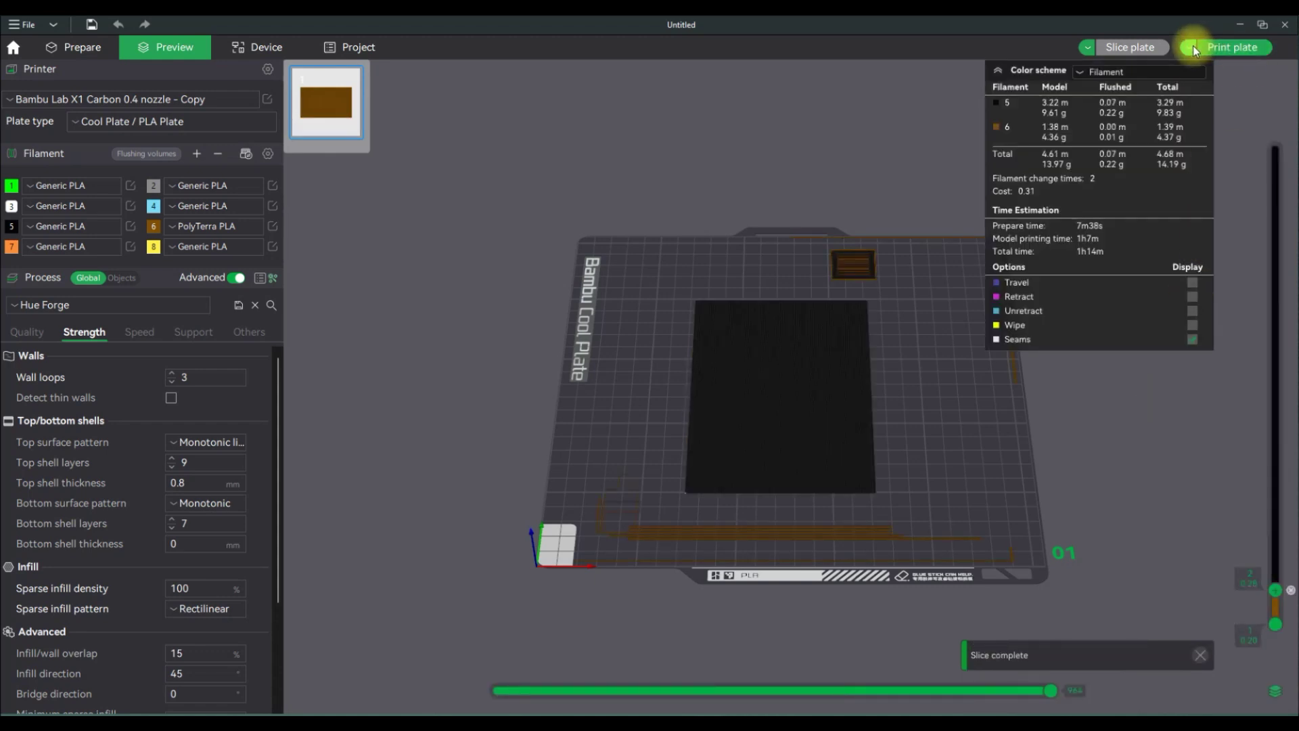
Step: Add a change to green filament 1 at layer 7 and reslice the plate
left_click_drag(1277, 588, 1277, 457)
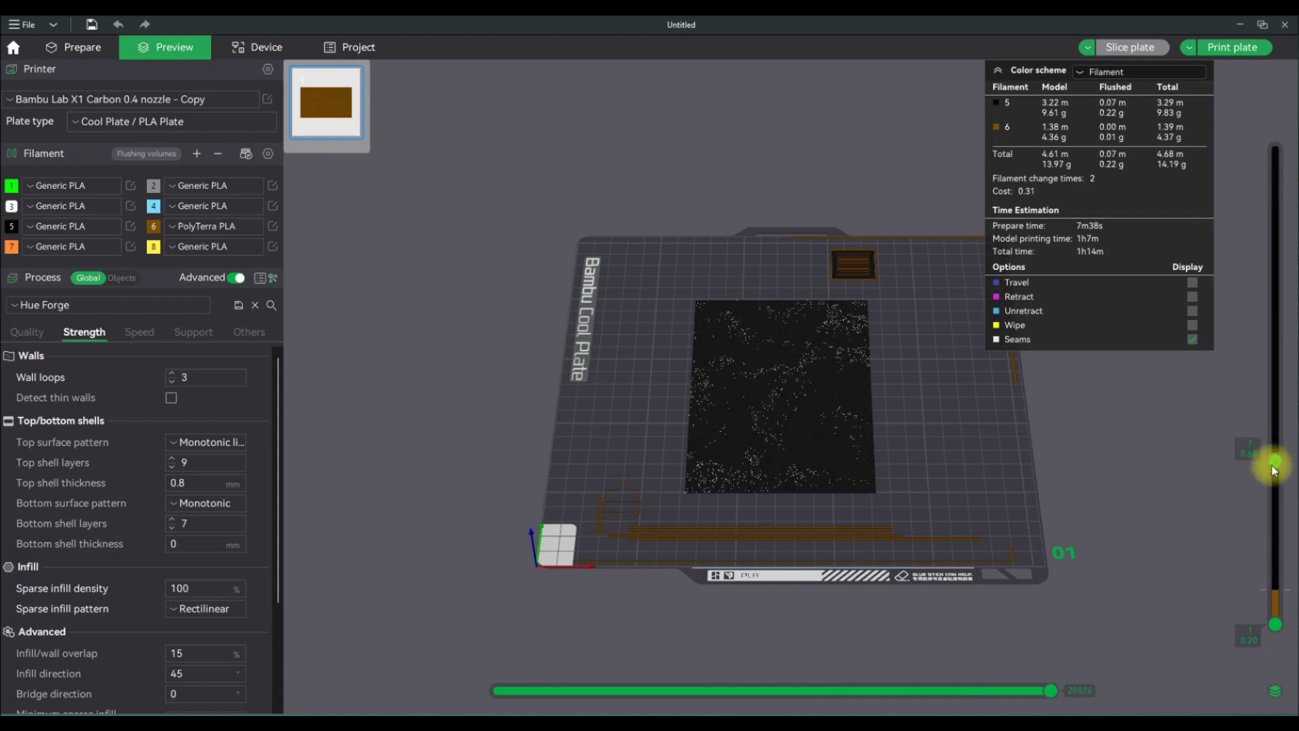
right_click(1271, 461)
mouse_move(1216, 525)
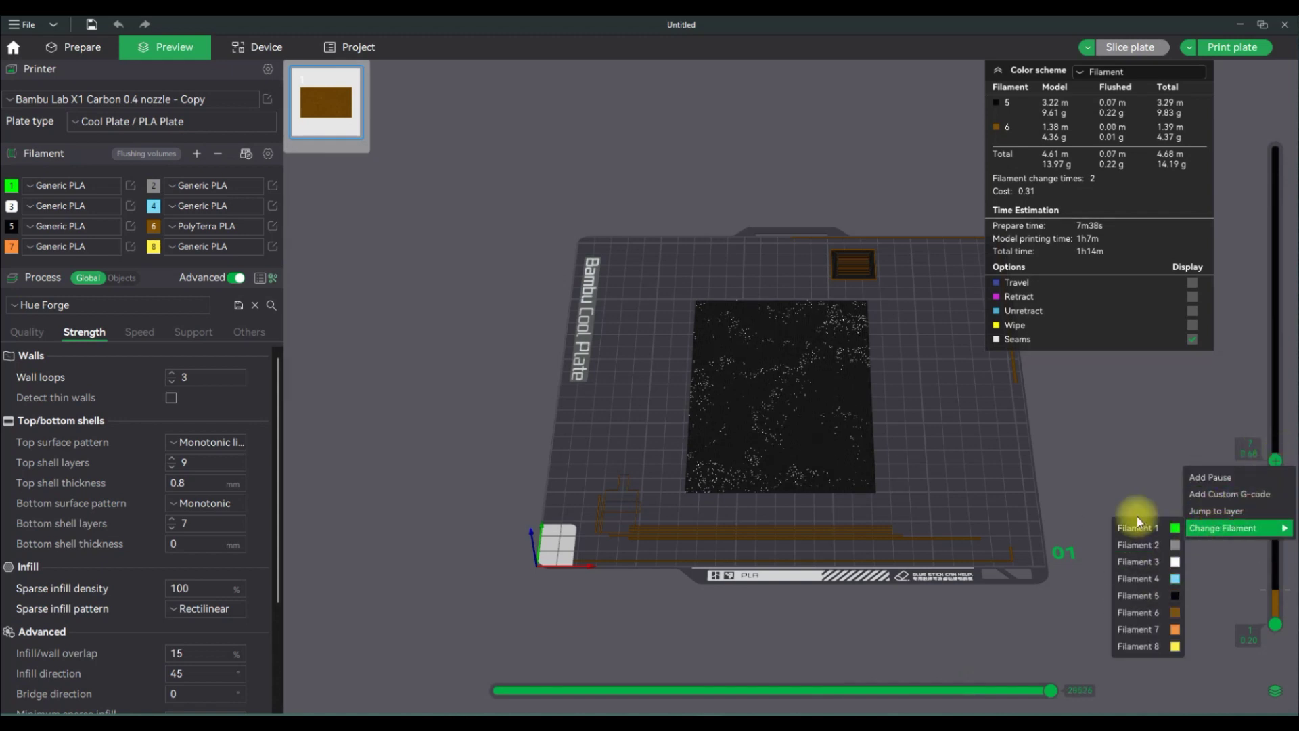
left_click(1153, 528)
left_click(1130, 47)
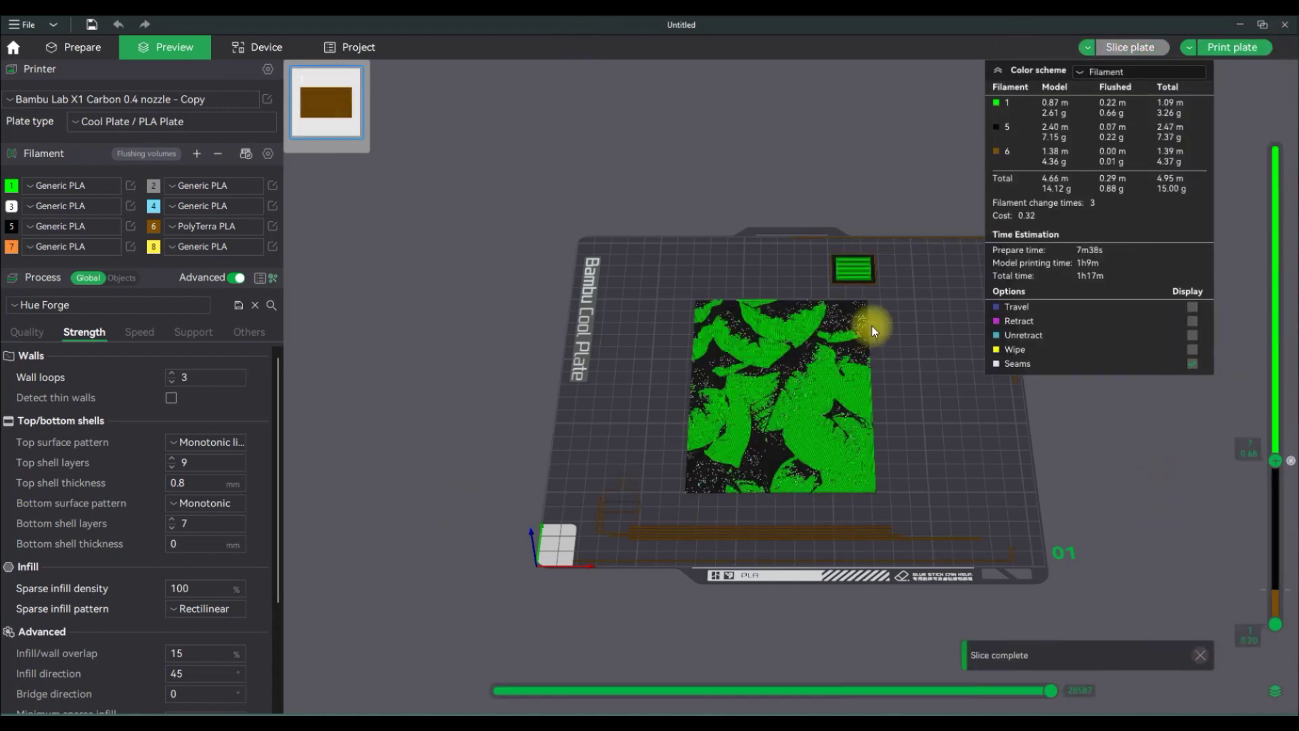
left_click(1189, 46)
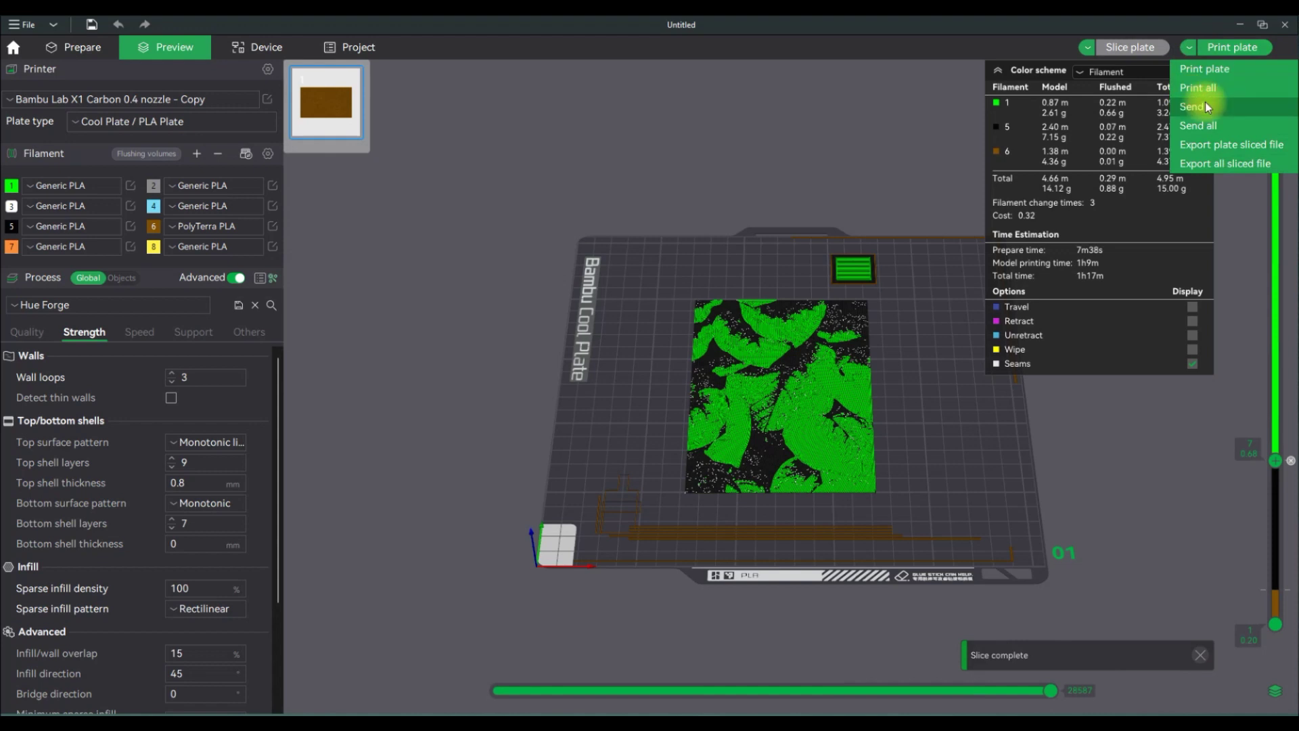
Step: Send the sliced plate to the current printer's MicroSD card, named Leafs_Hue_YT
left_click(1204, 103)
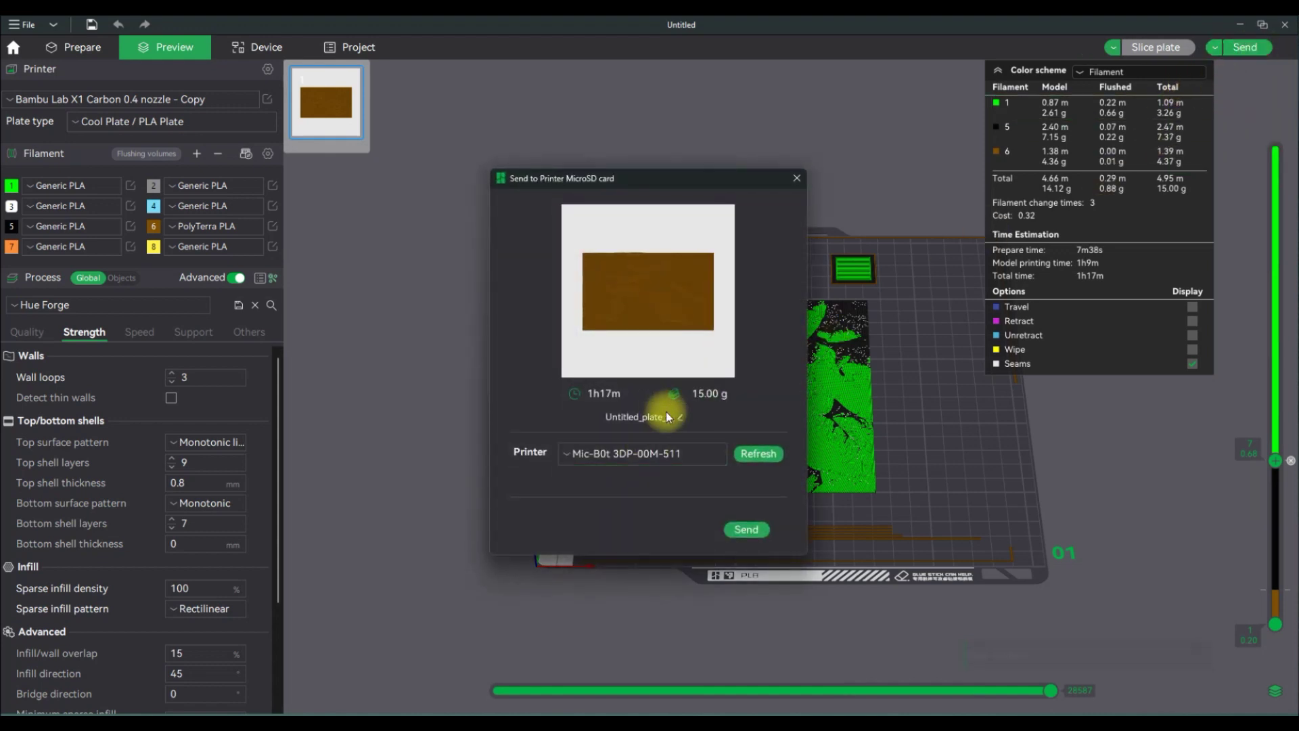
left_click(677, 456)
left_click(677, 457)
left_click(680, 417)
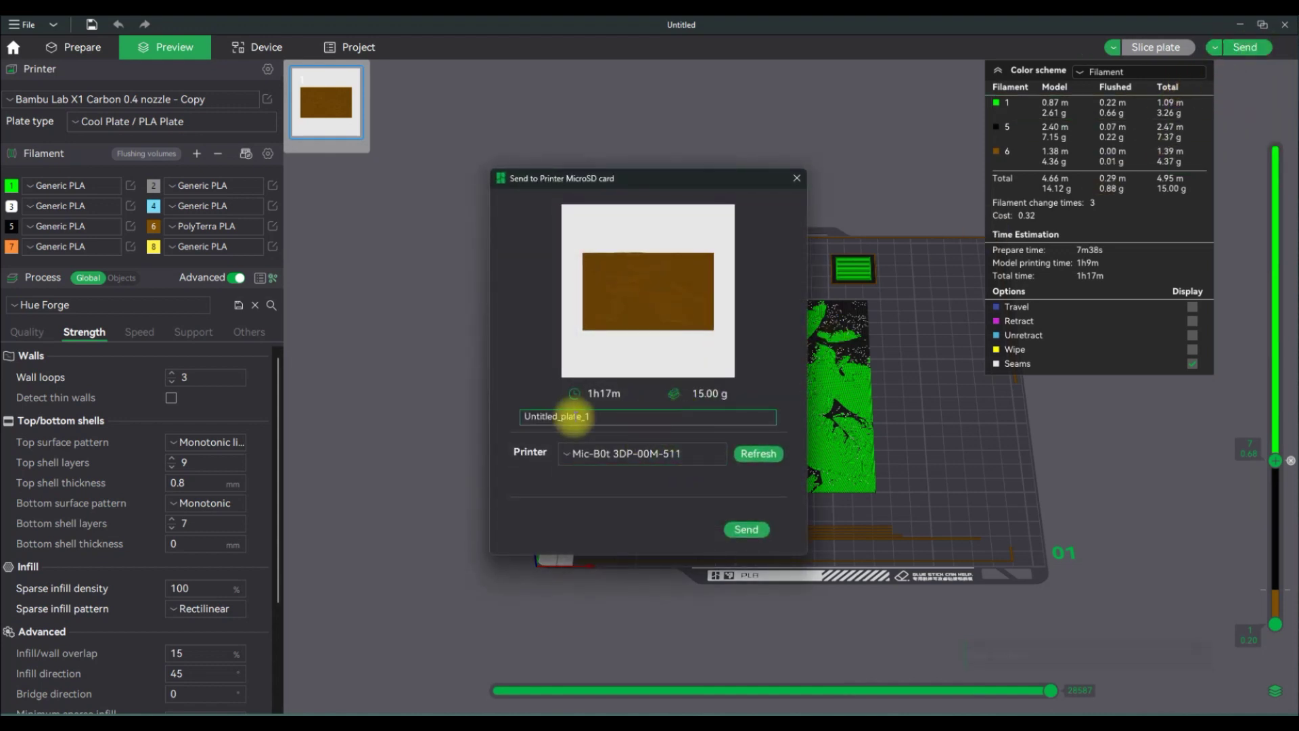
key("ctrl+a")
type("Leafe")
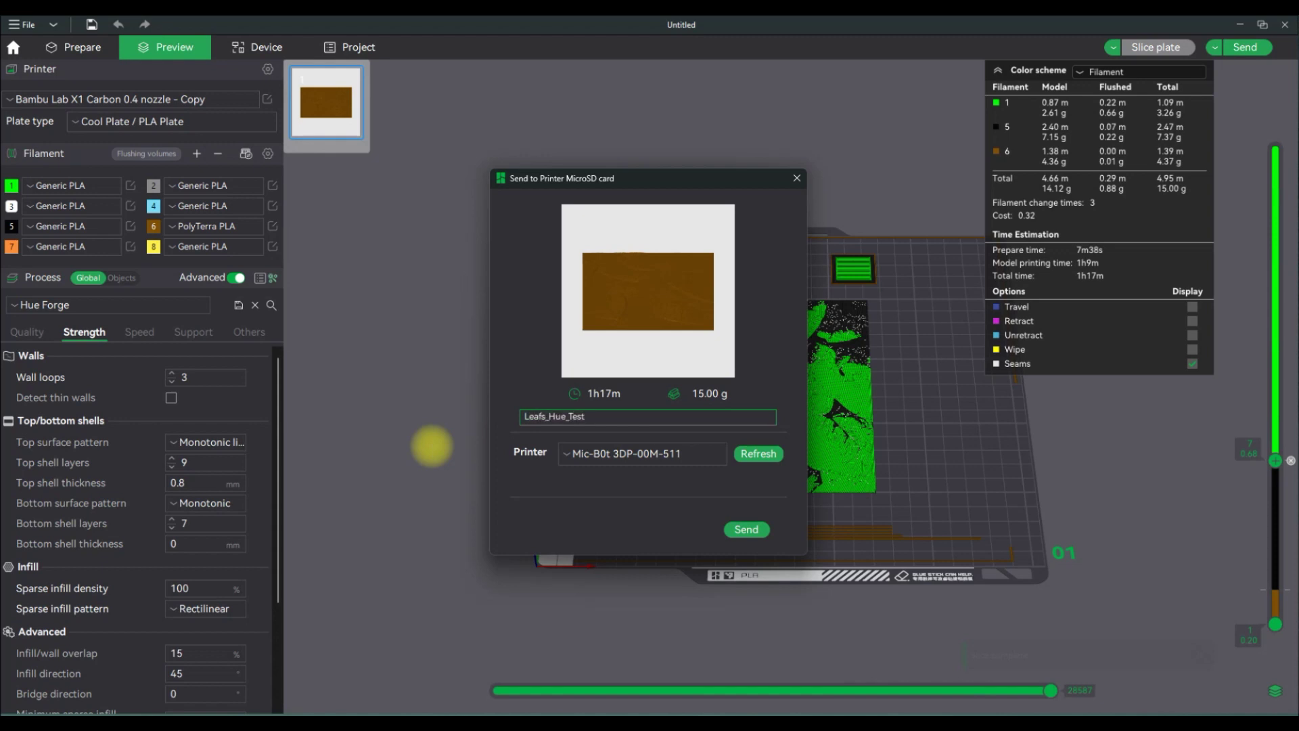
key("BackSpace")
key("BackSpace")
key("BackSpace")
key("BackSpace")
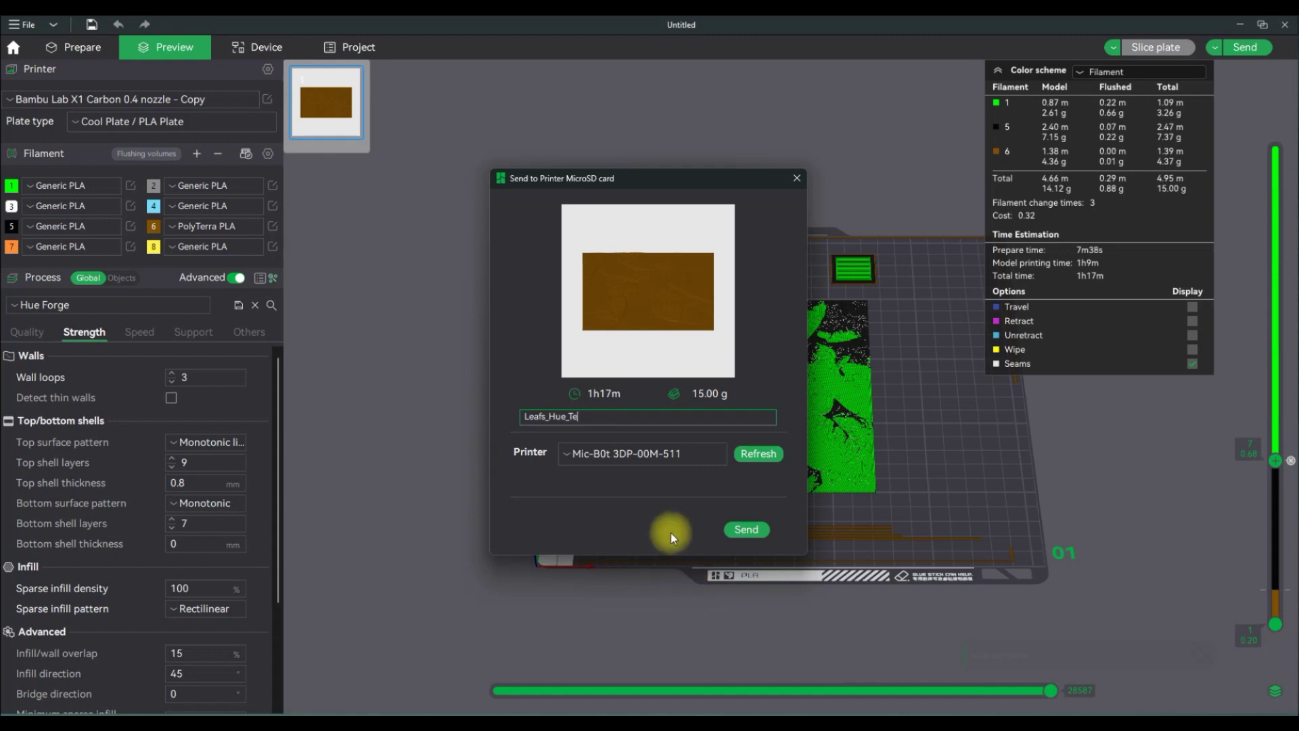
type("YT")
key("Return")
left_click(747, 530)
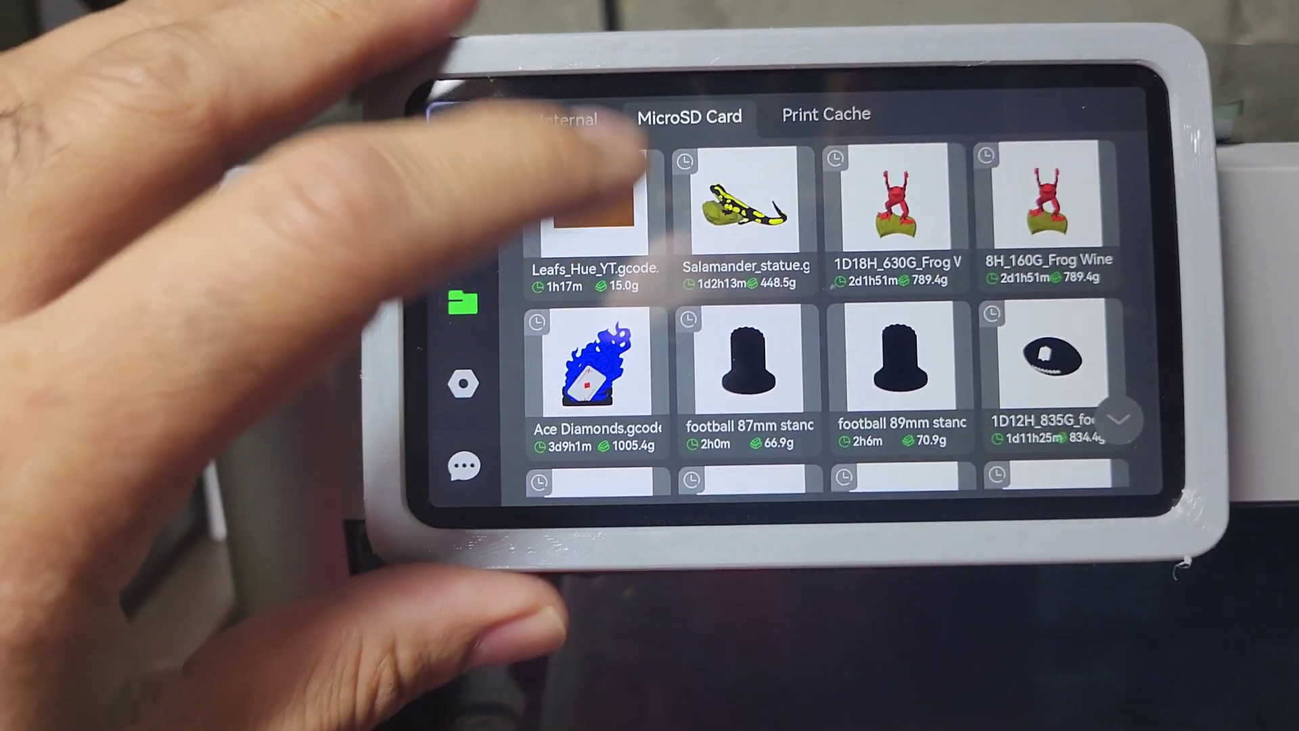
Step: Open Leafs_Hue_YT from the MicroSD card list on the X1C and start printing it
left_click(517, 264)
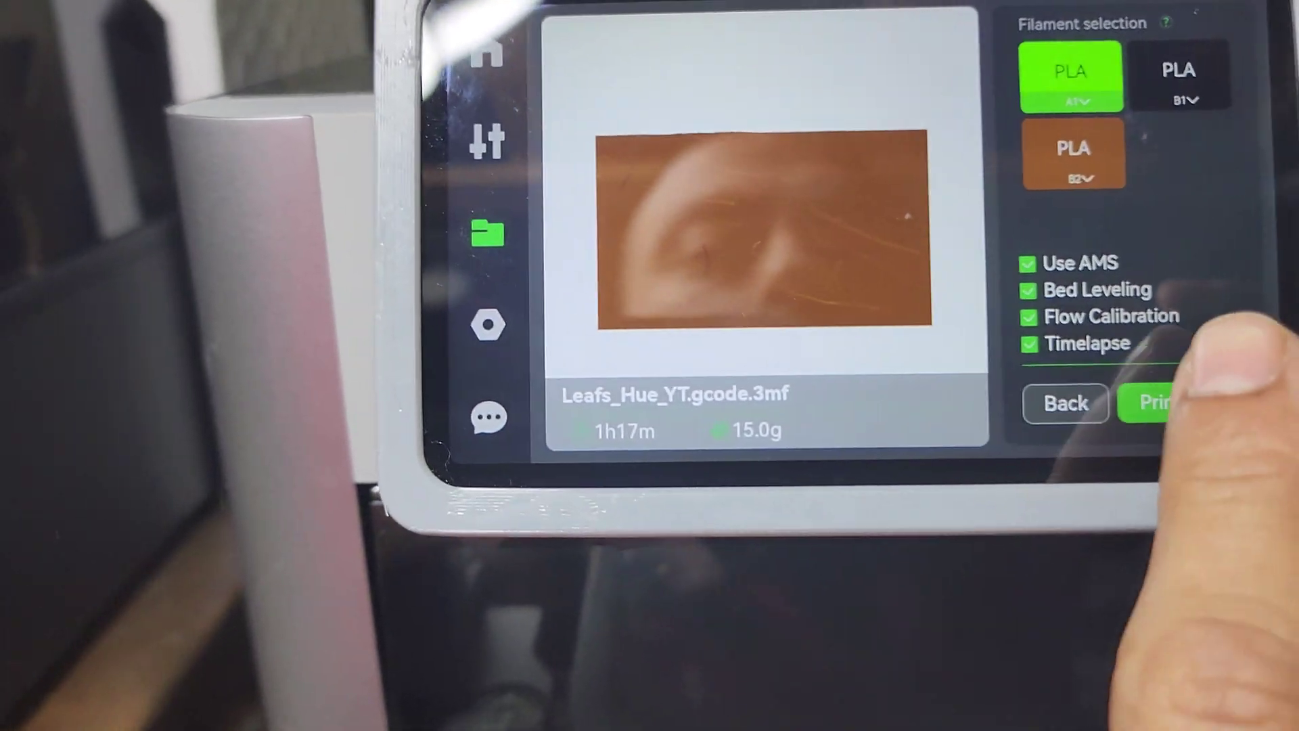
left_click(1151, 401)
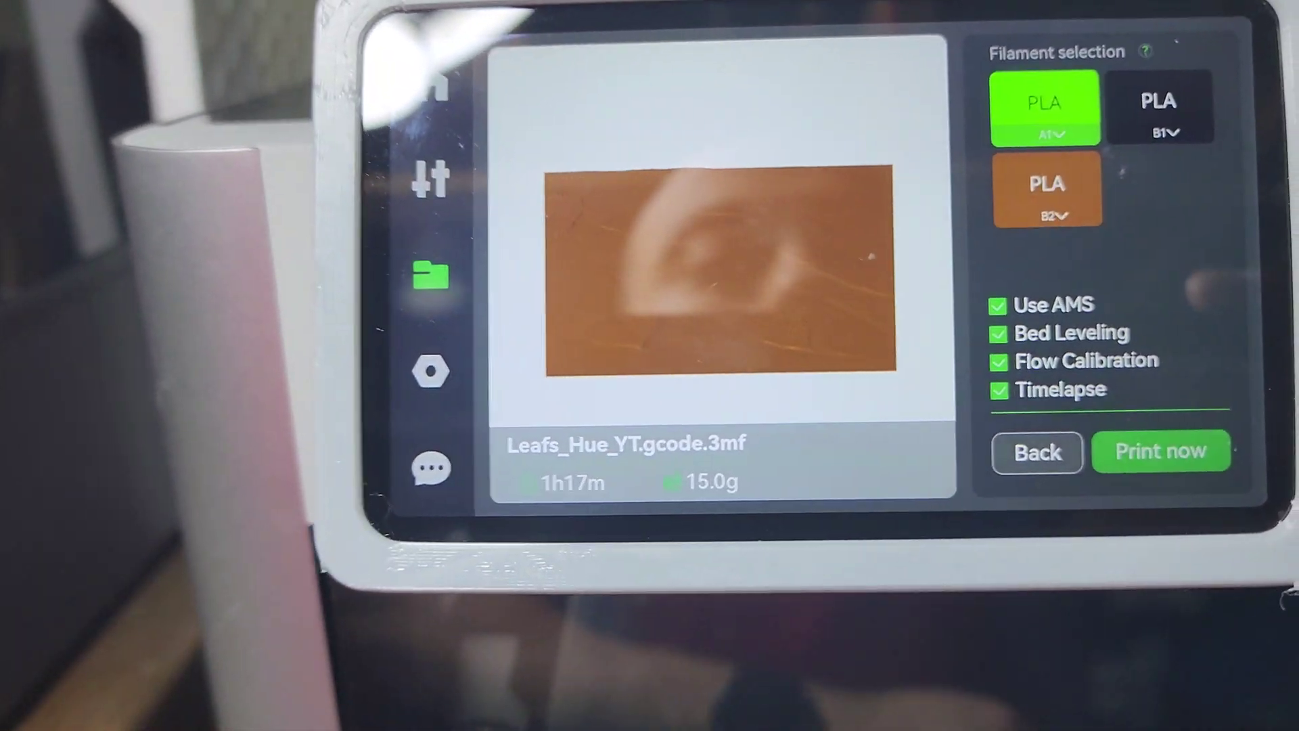